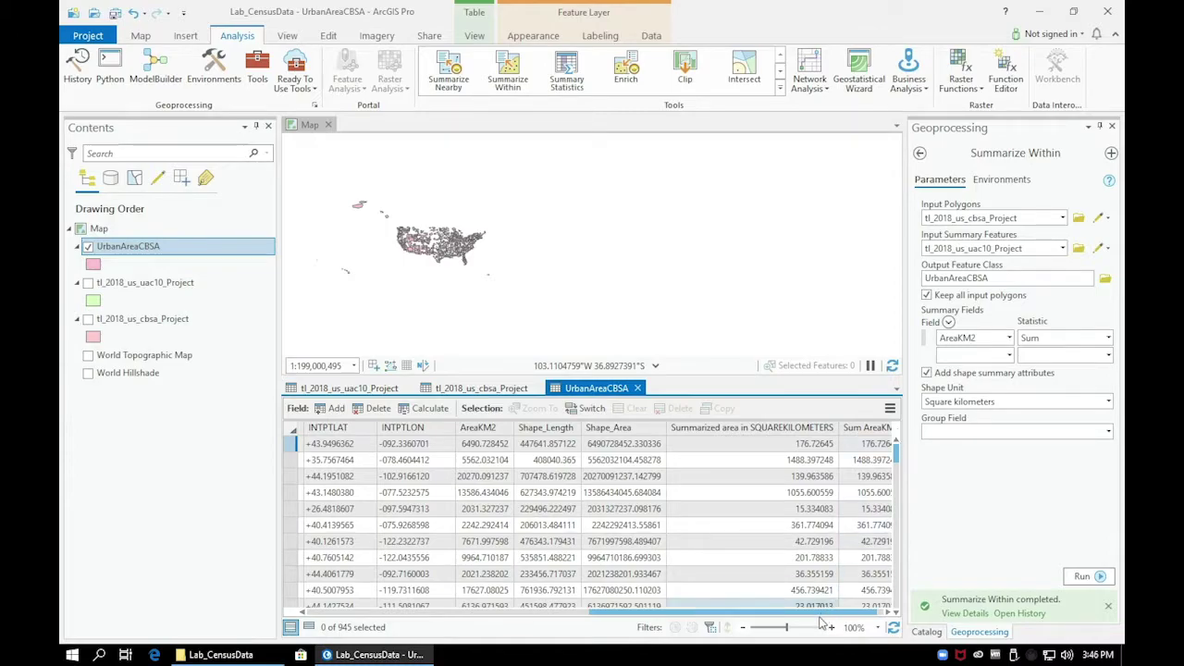
- Add a new field named UrbPercent with data type Double to the UrbanAreaCBSA table
left_click_drag(821, 612, 830, 612)
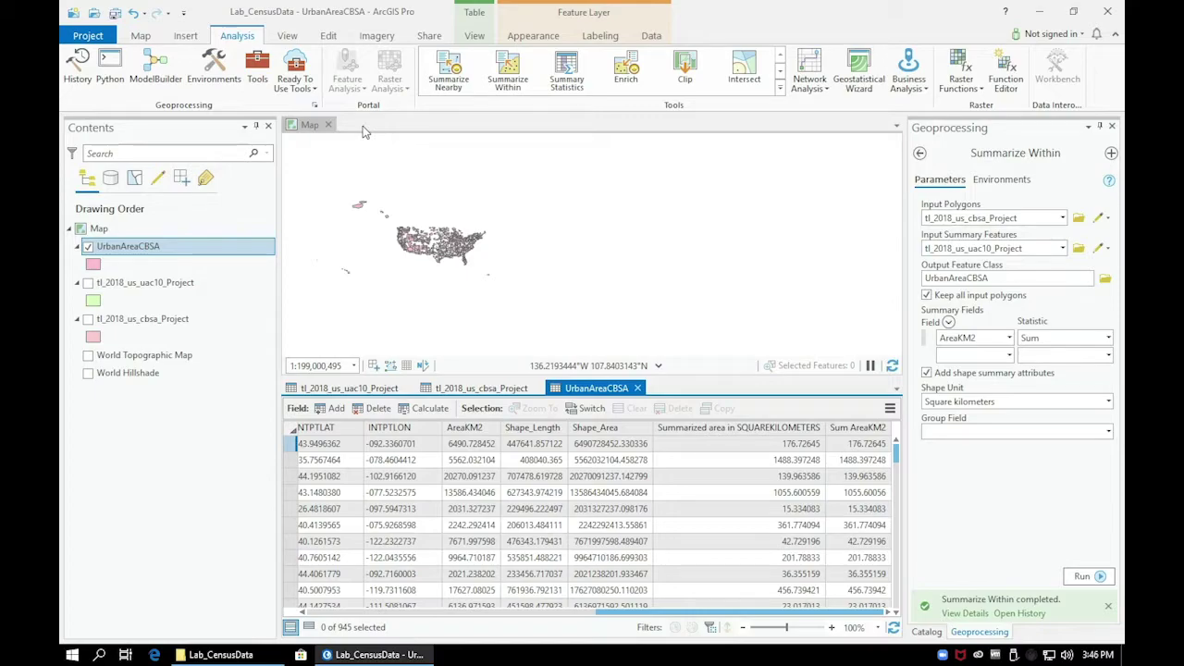
left_click(330, 409)
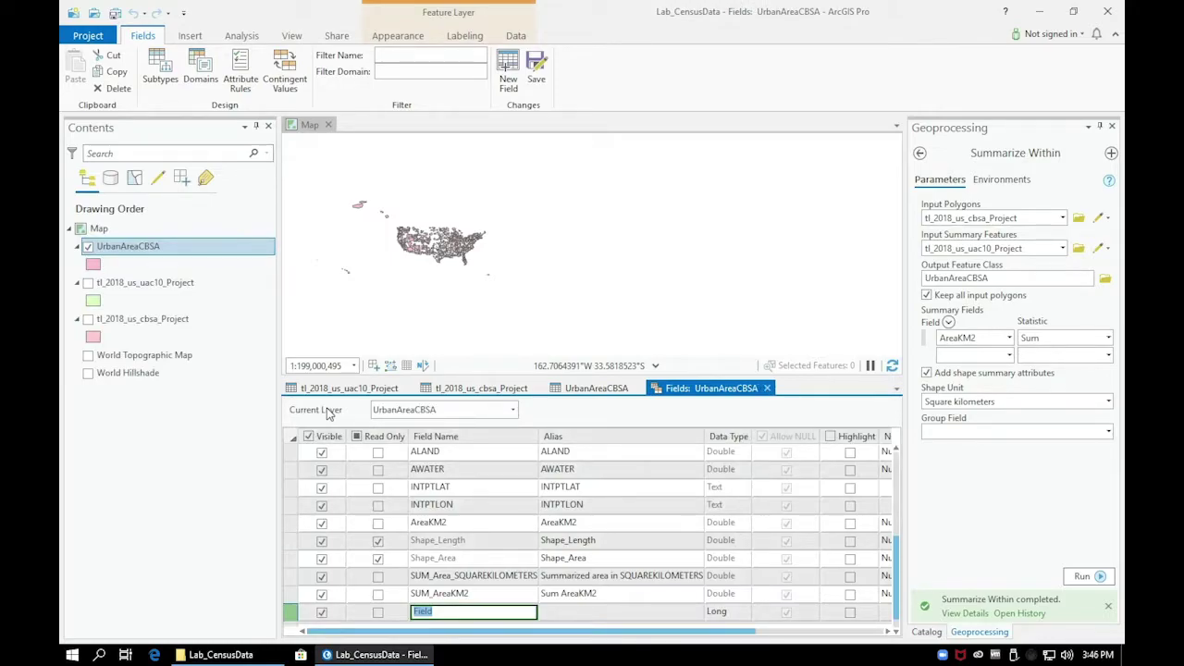
type("UrbPercent")
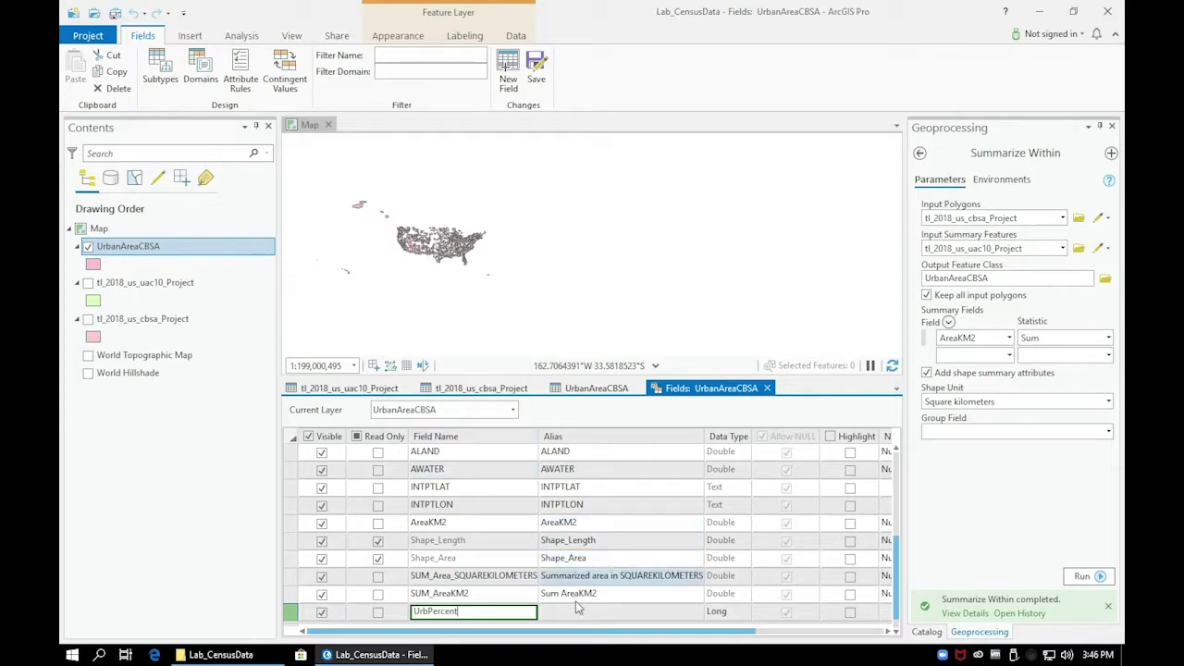
left_click(740, 615)
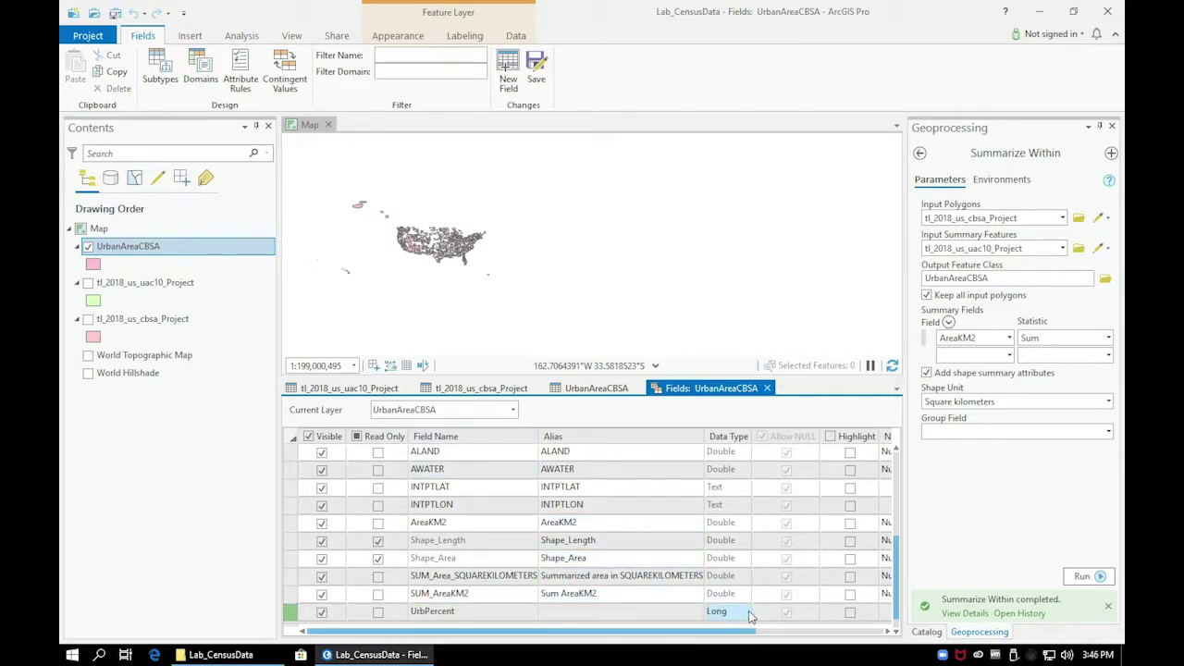
left_click(750, 614)
left_click(745, 613)
left_click(736, 534)
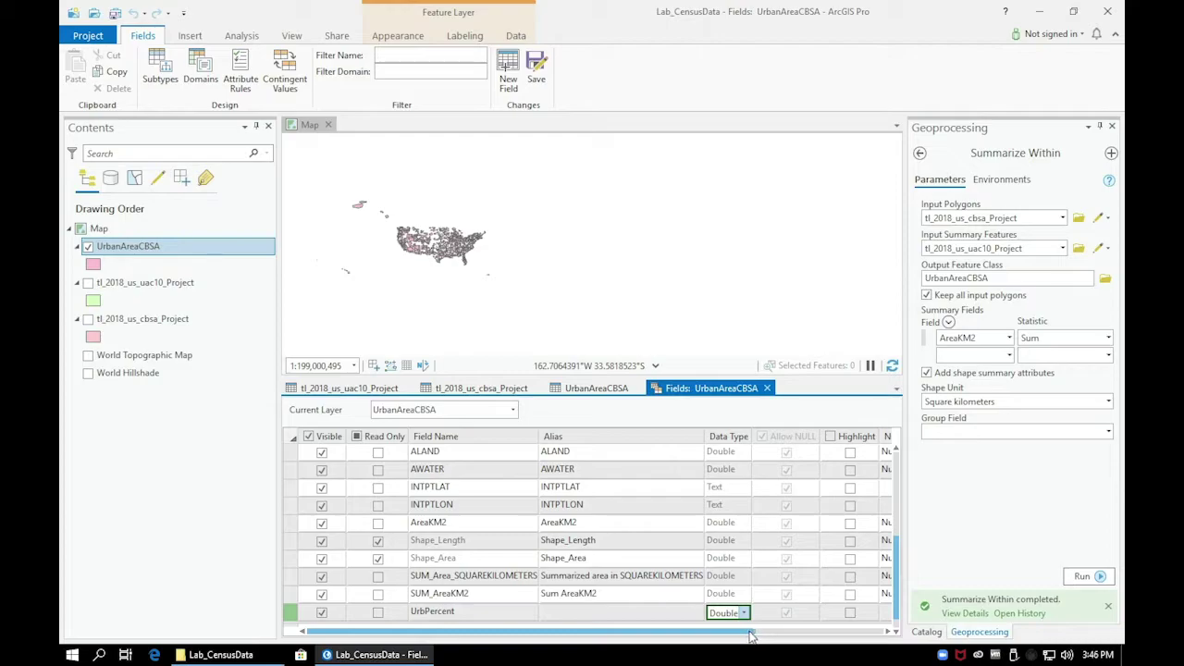
left_click_drag(751, 635, 848, 638)
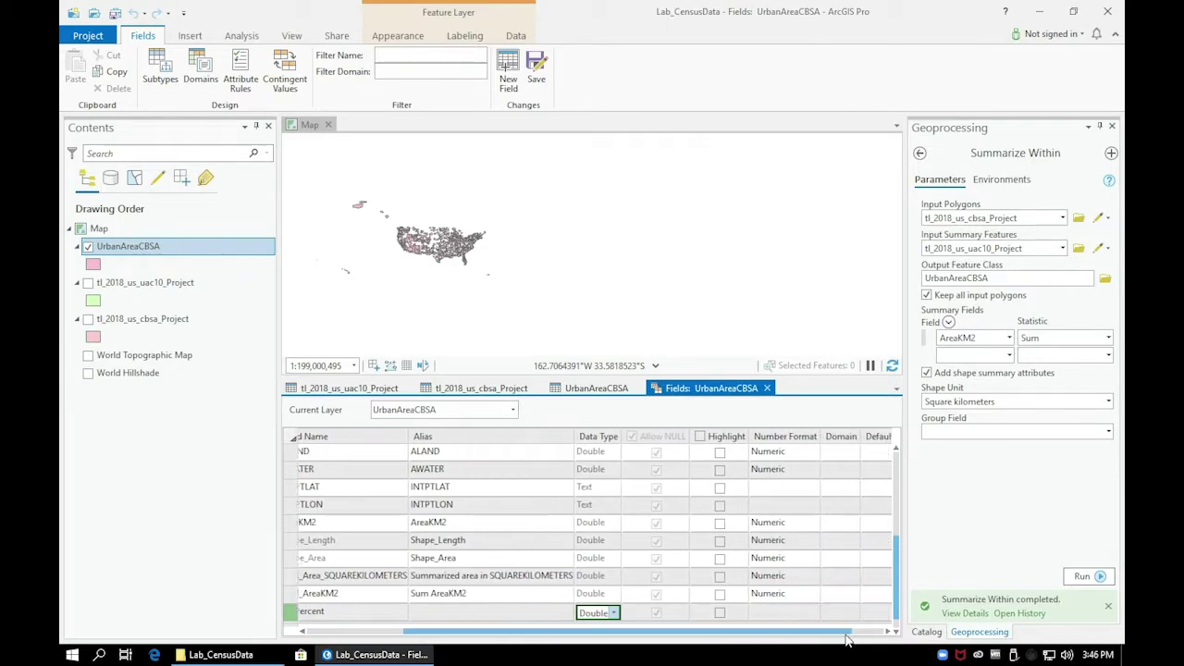
left_click(816, 613)
- Set the UrbPercent number format category to Numeric and save the field changes
left_click(816, 614)
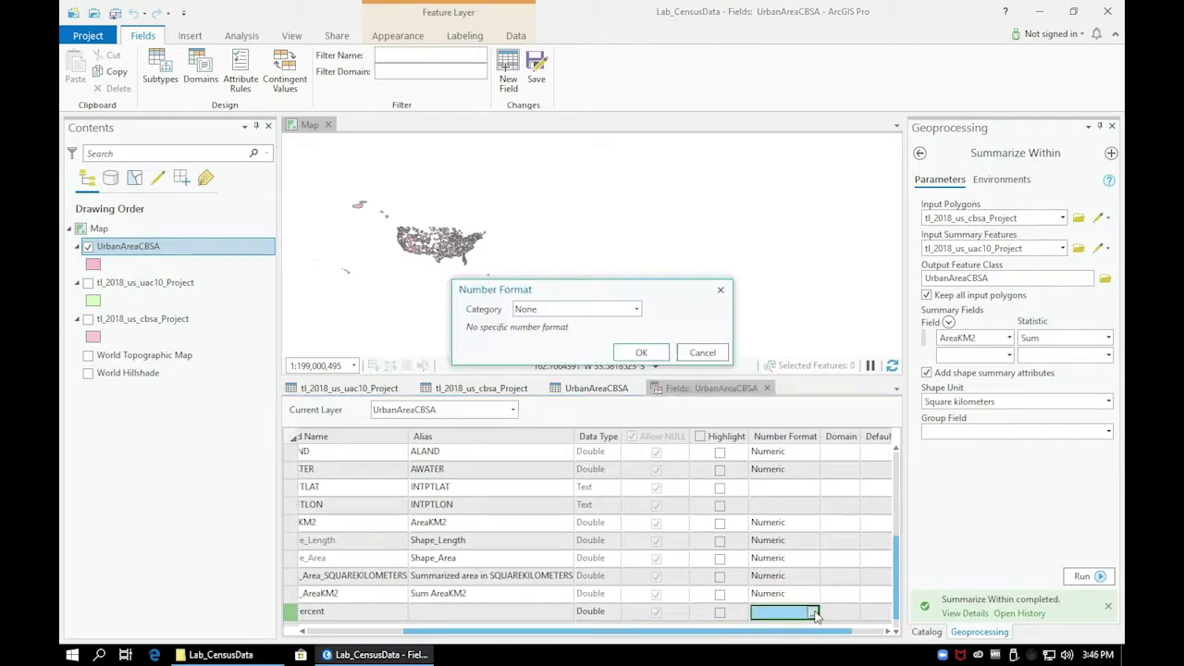
left_click(637, 310)
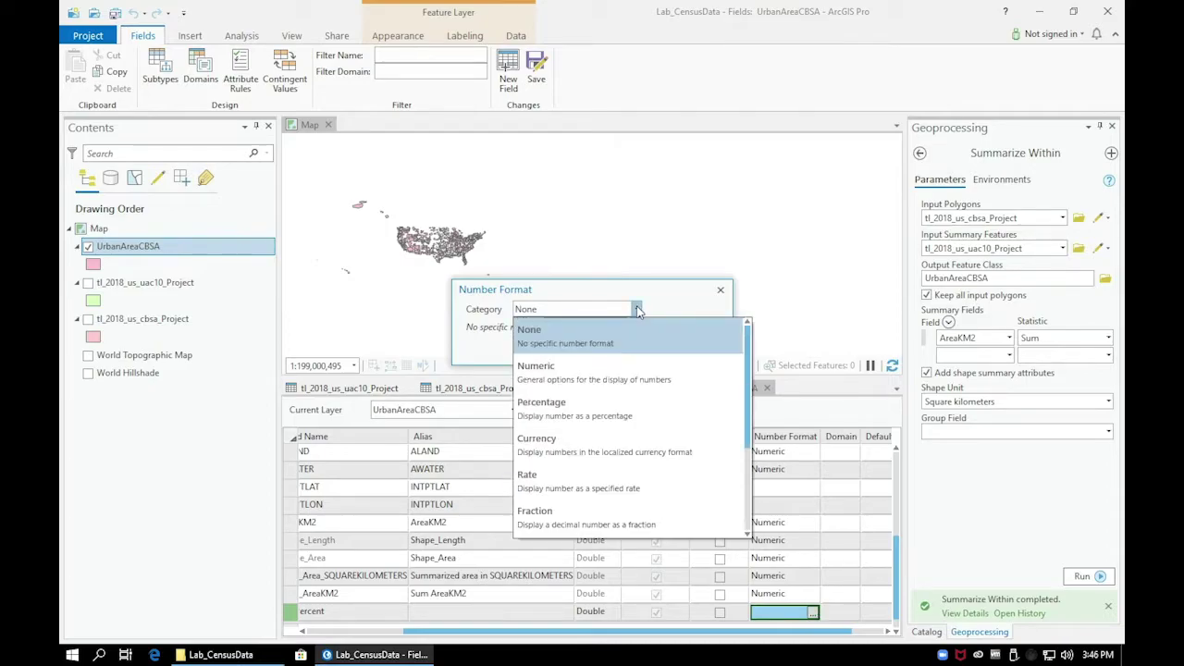
left_click(629, 381)
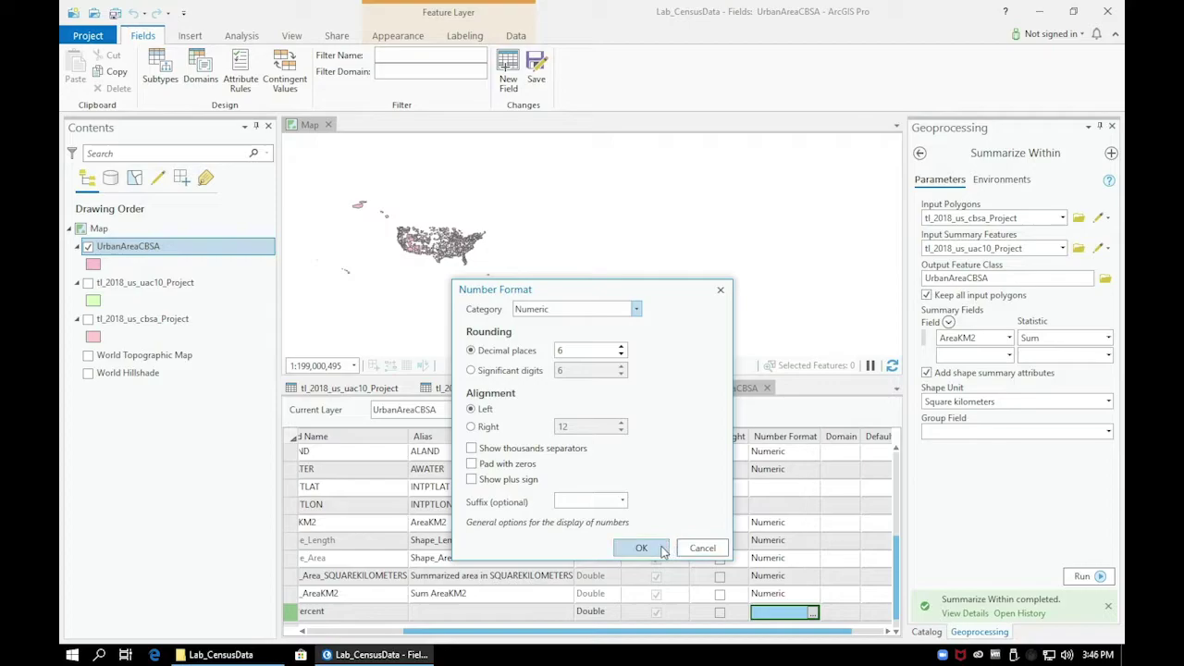
left_click(663, 550)
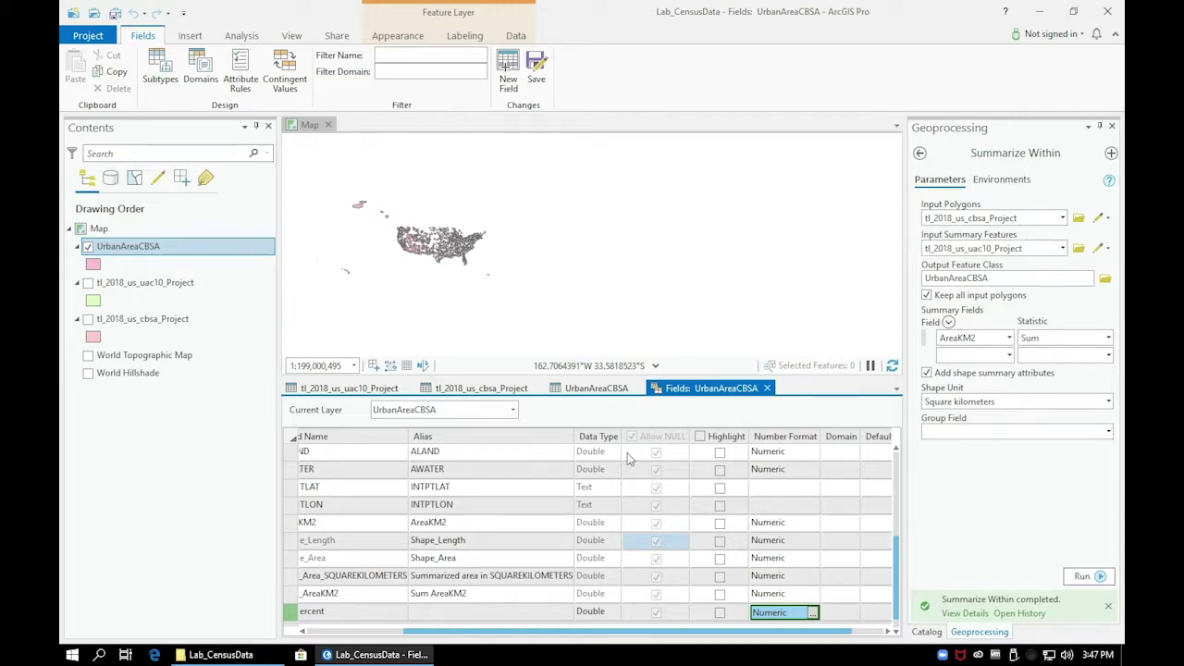
left_click(536, 73)
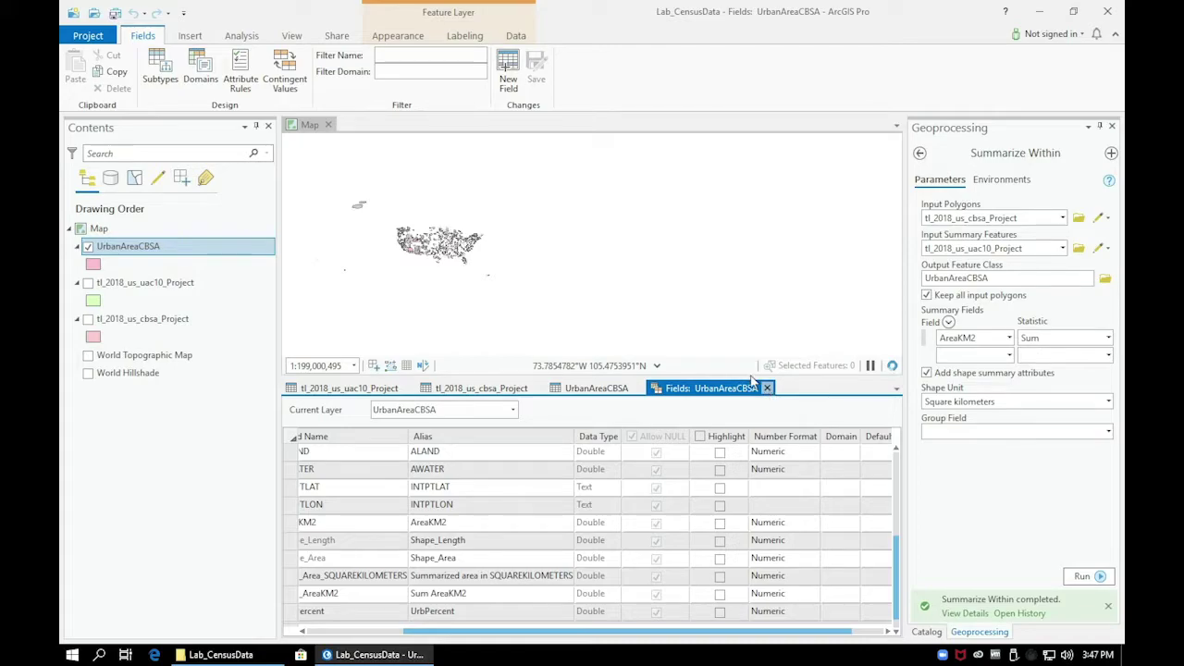
- Close the Fields view to return to the UrbanAreaCBSA attribute table
left_click(768, 388)
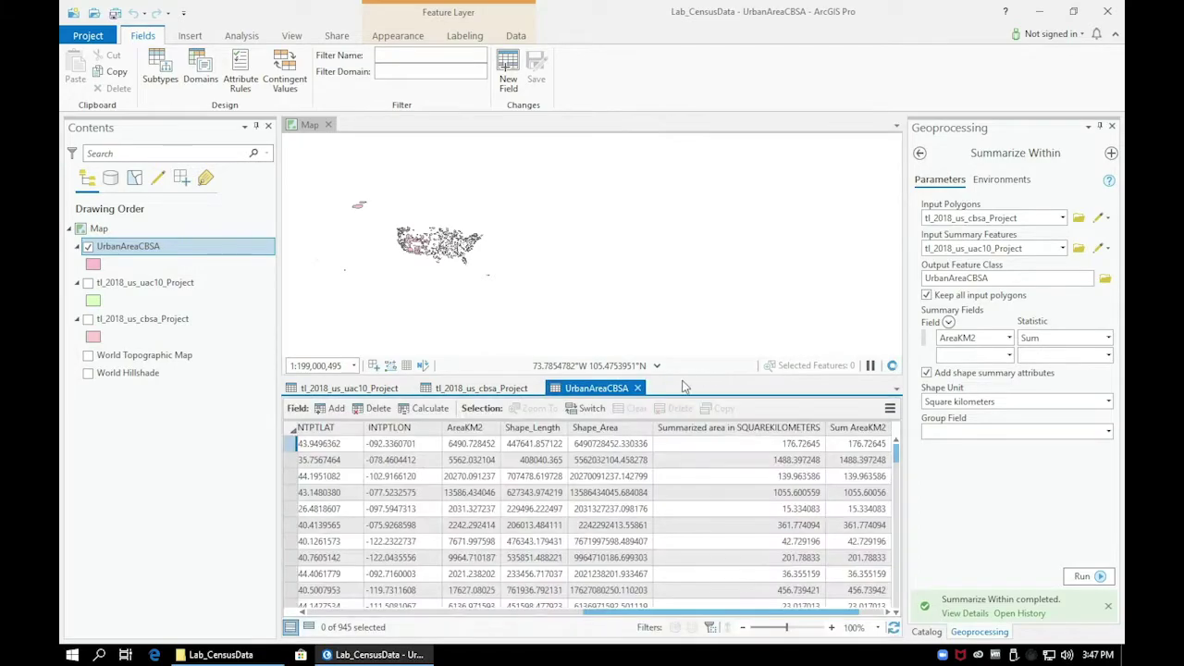
- Search the geoprocessing tools for 'Calculate' and open the Calculate Field tool
left_click(920, 153)
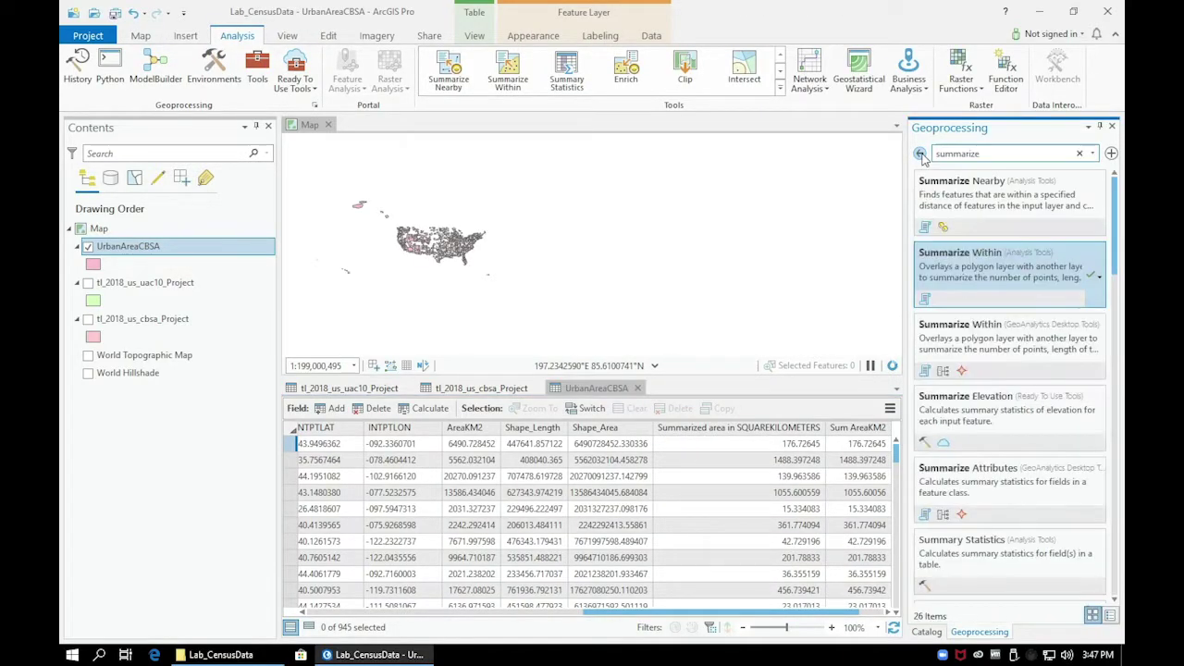
double_click(983, 153)
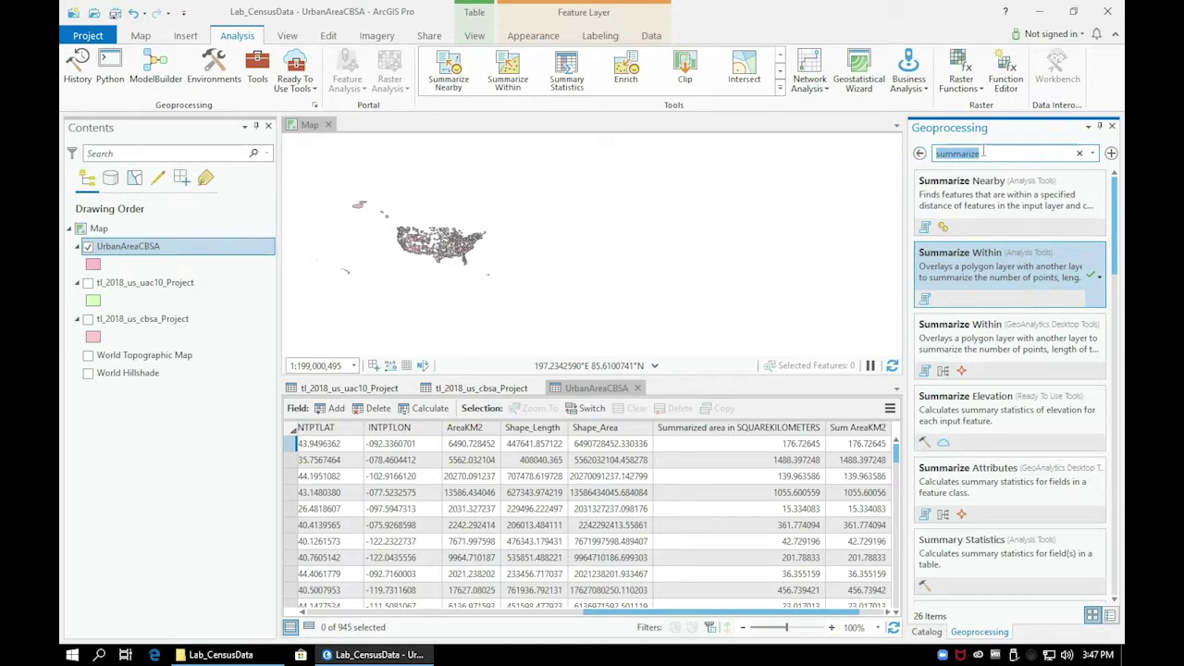
type("Ca")
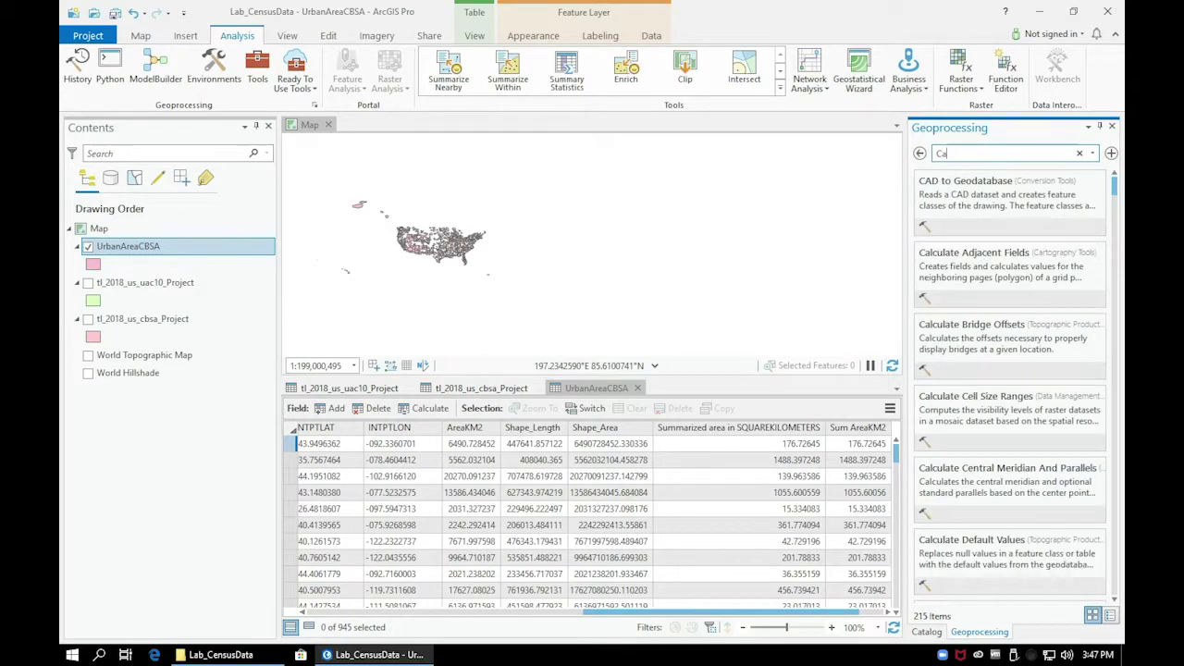
type("lculate")
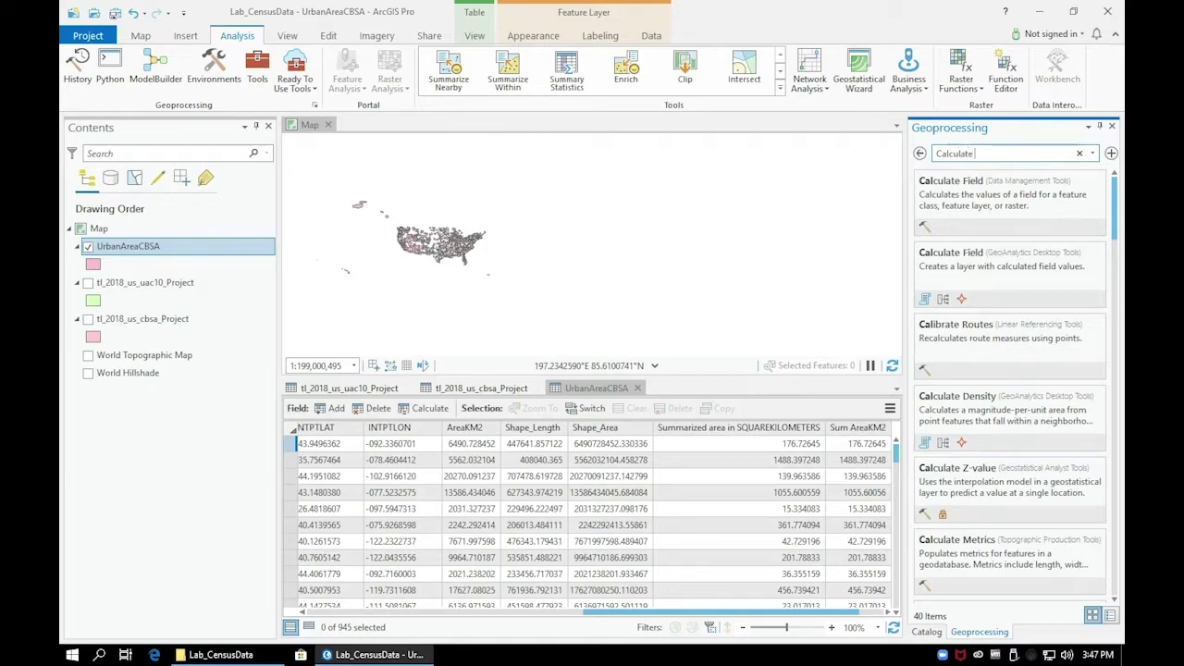
left_click(1050, 205)
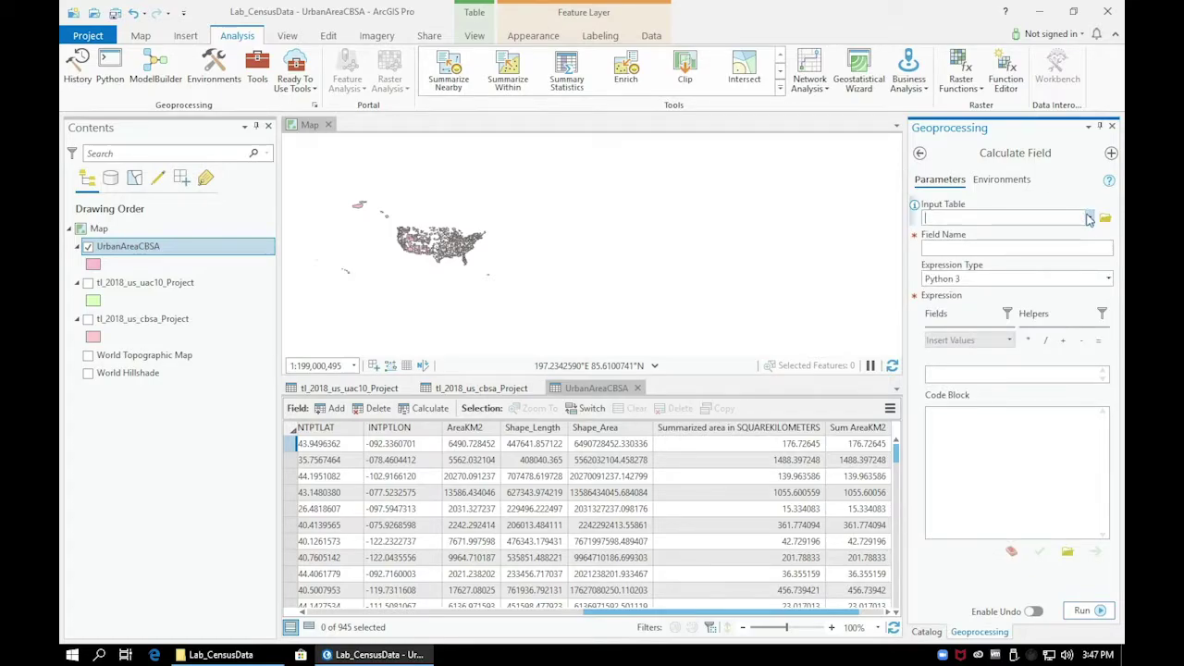
left_click(1089, 218)
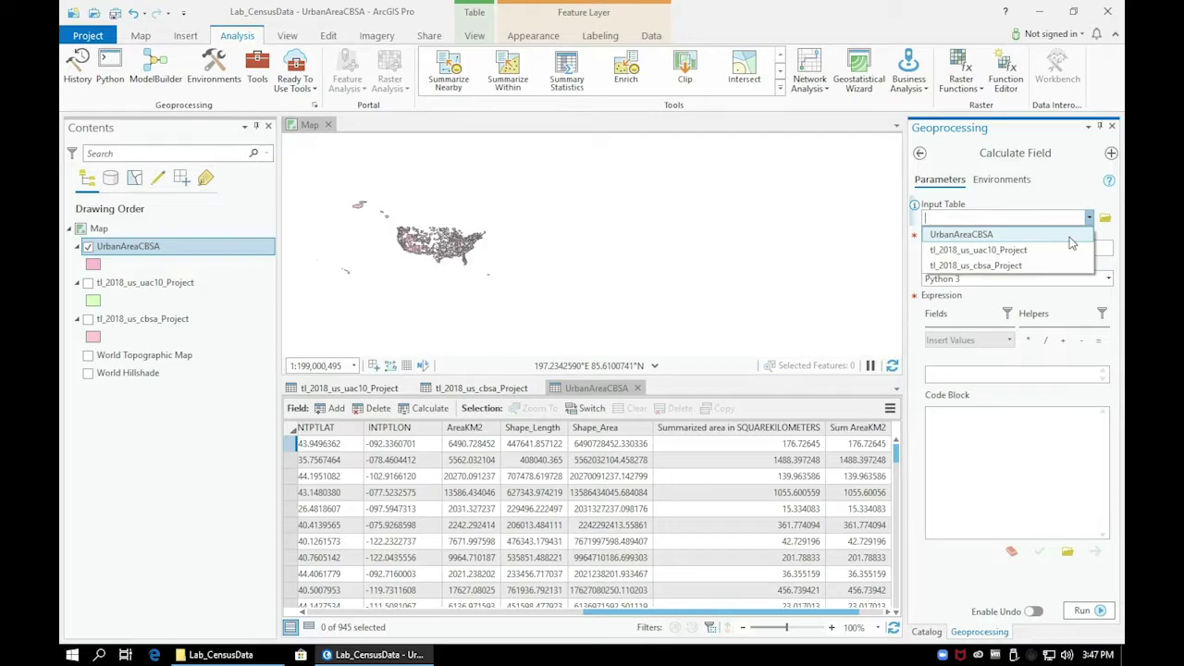
- Set Calculate Field to input table UrbanAreaCBSA and field UrbPercent, keeping Python 3
left_click(1064, 235)
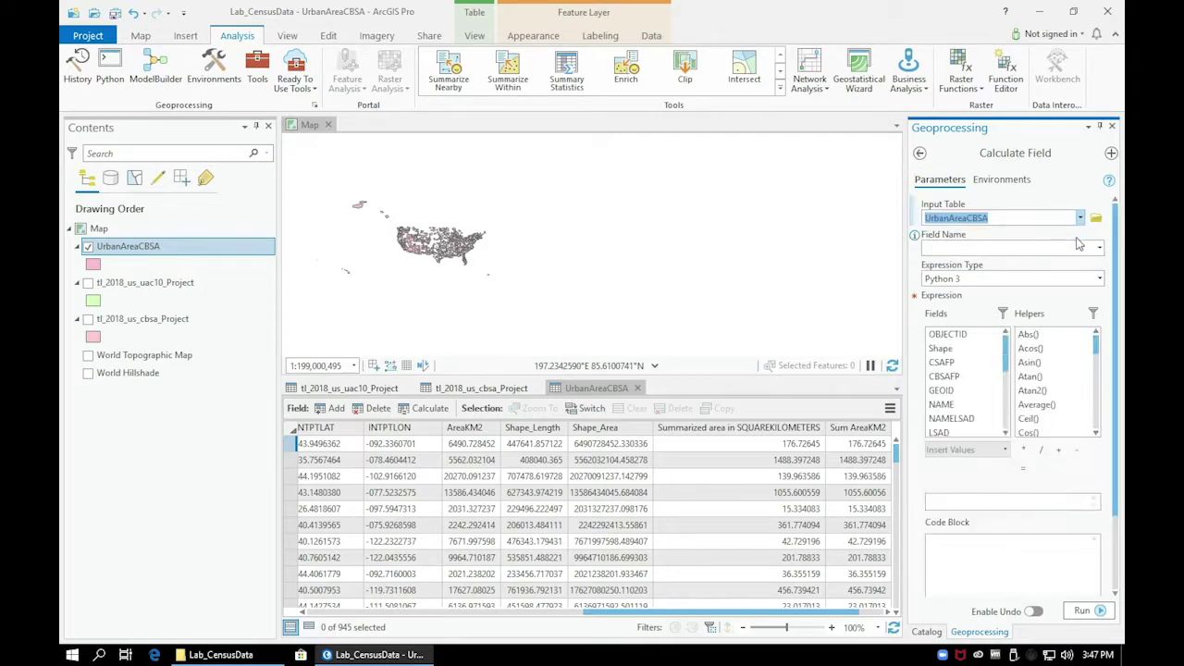
left_click(1100, 250)
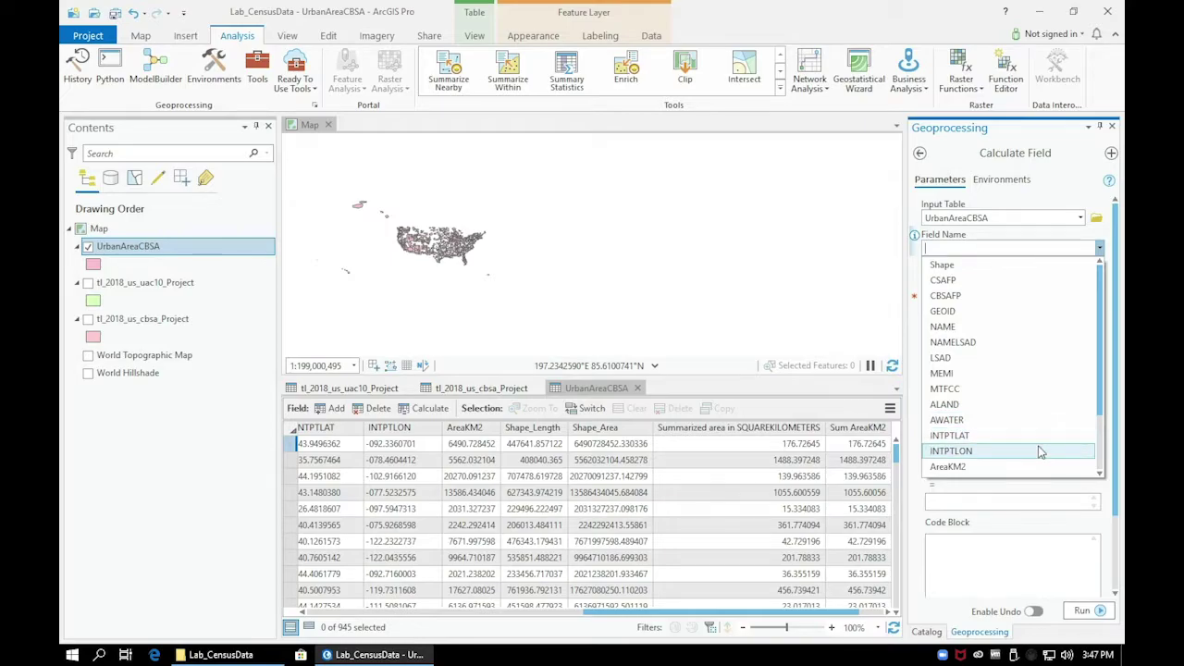
scroll(1040, 452, "down", 2)
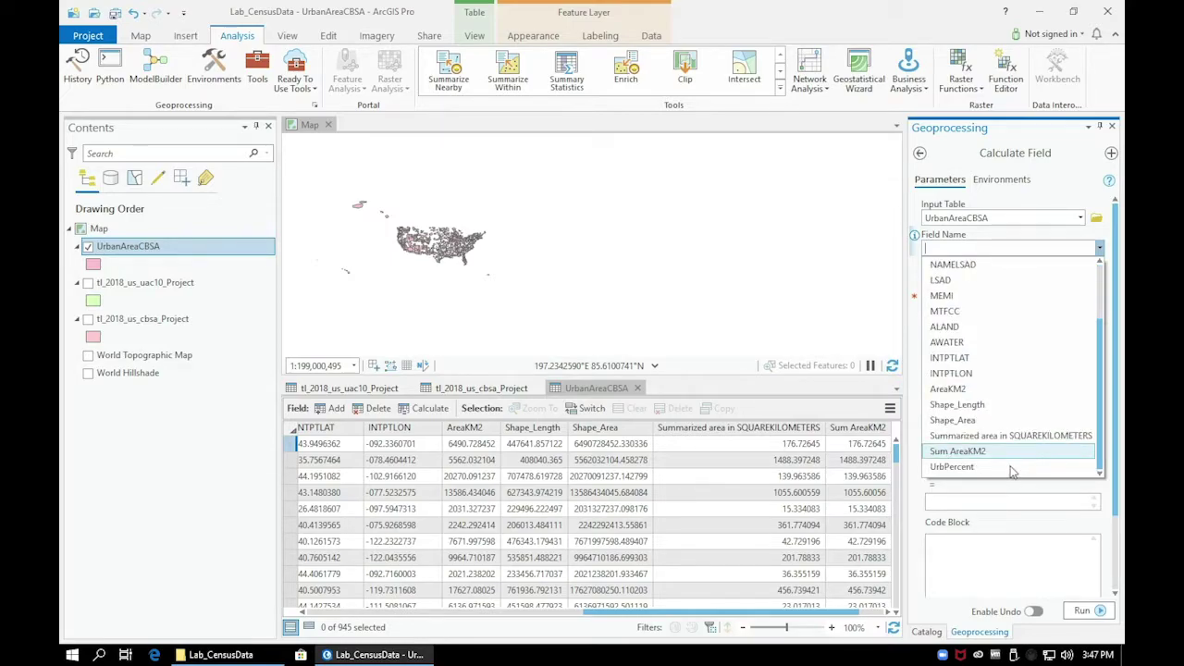
left_click(1010, 468)
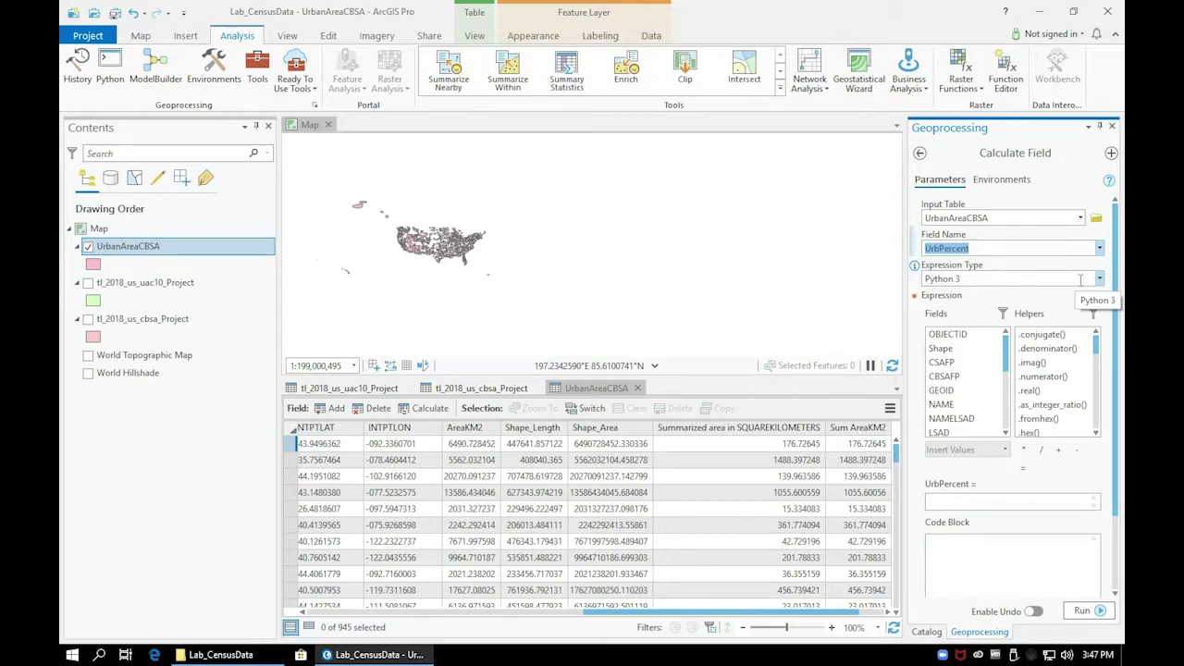
key("Tab")
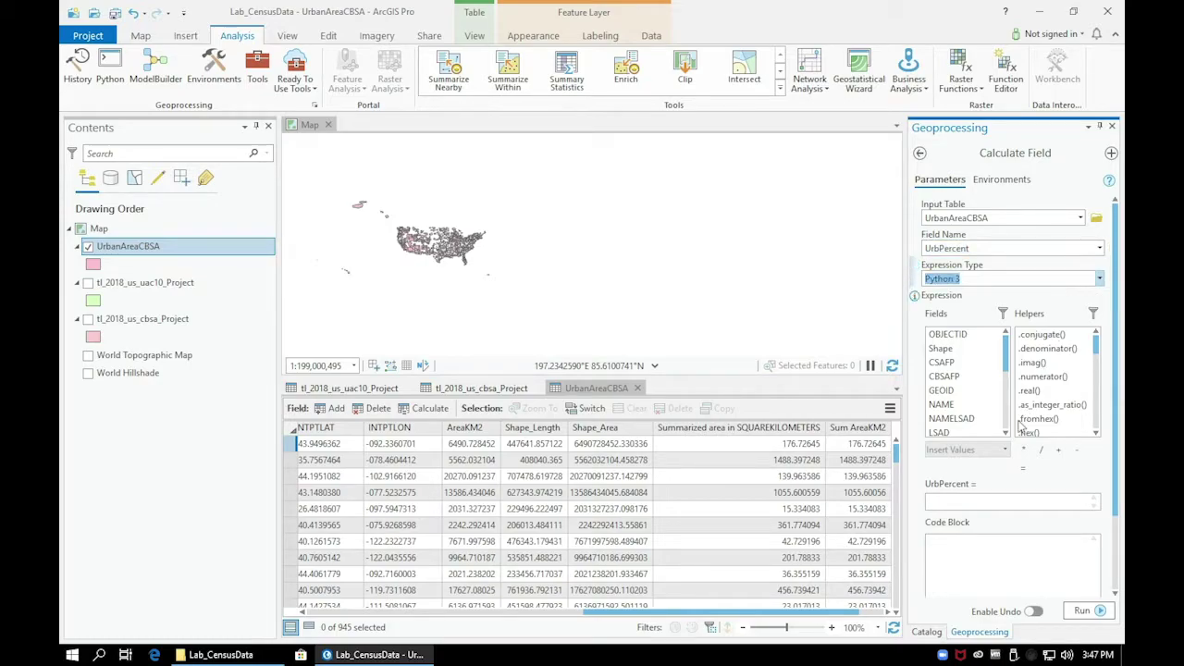
left_click(988, 501)
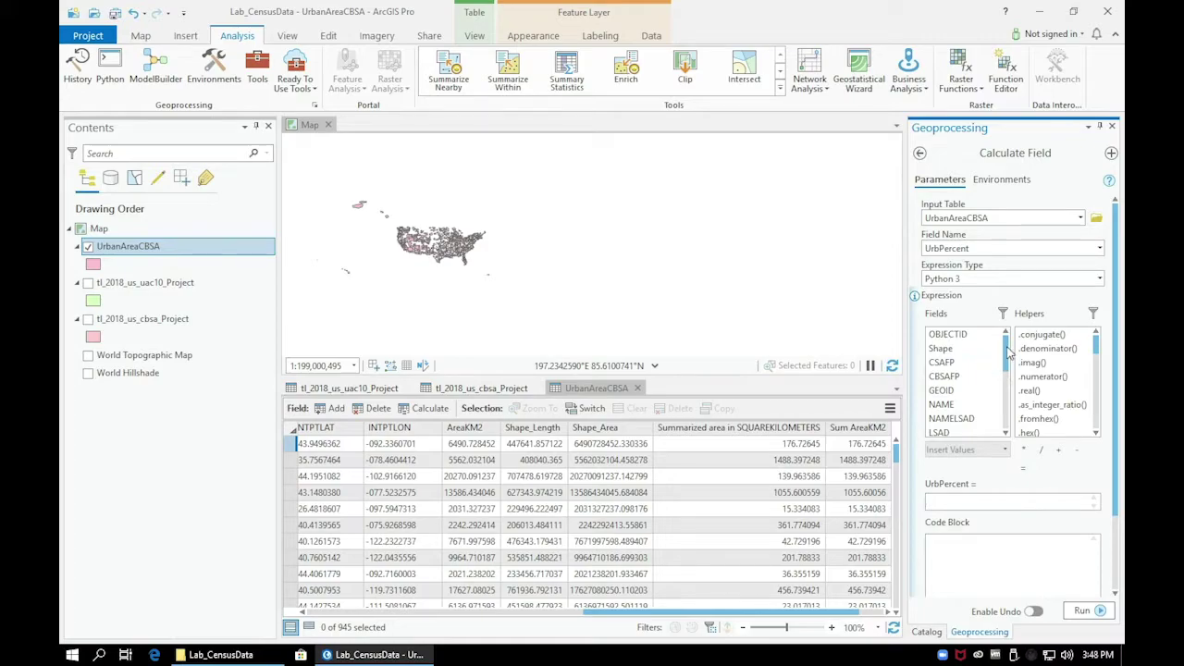
left_click_drag(1011, 352, 1008, 421)
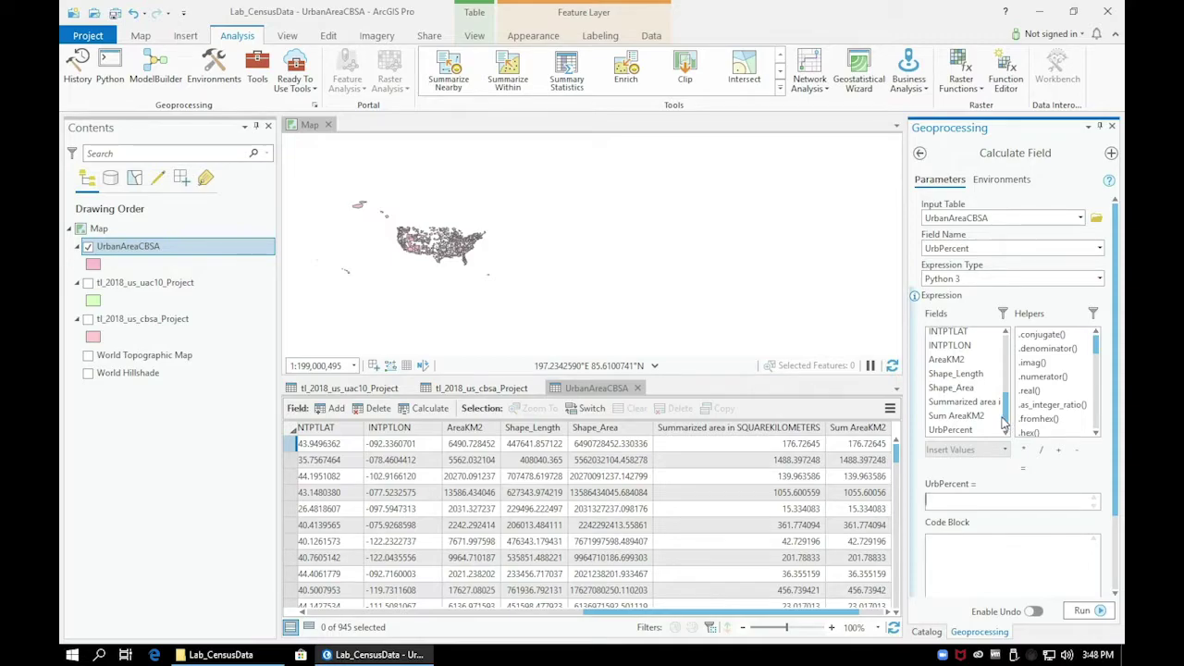
- Build the UrbPercent expression (!SUM_AreaKM2! / !AreaKM2!) * 100
left_click(986, 421)
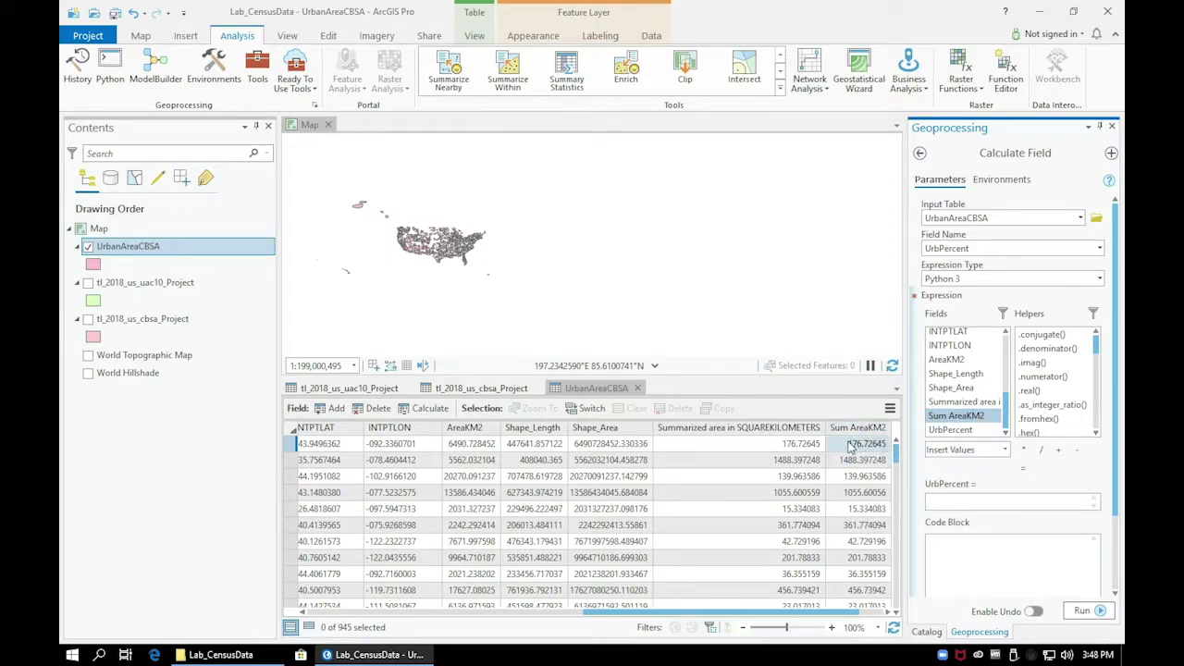
double_click(956, 418)
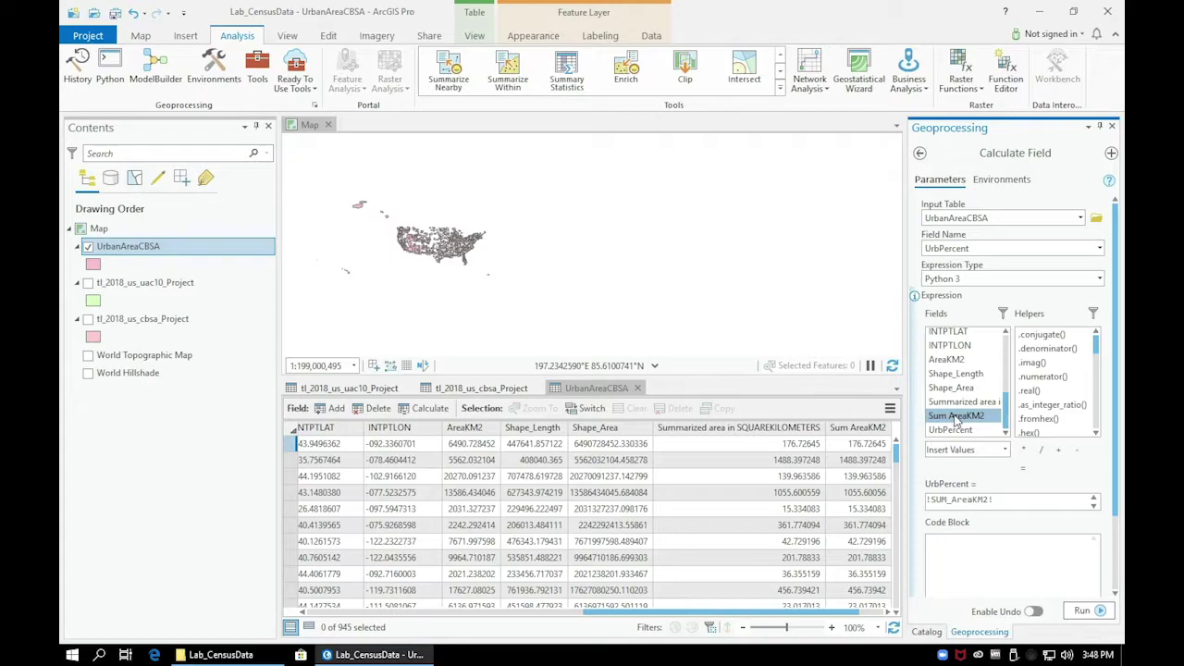
left_click(1041, 452)
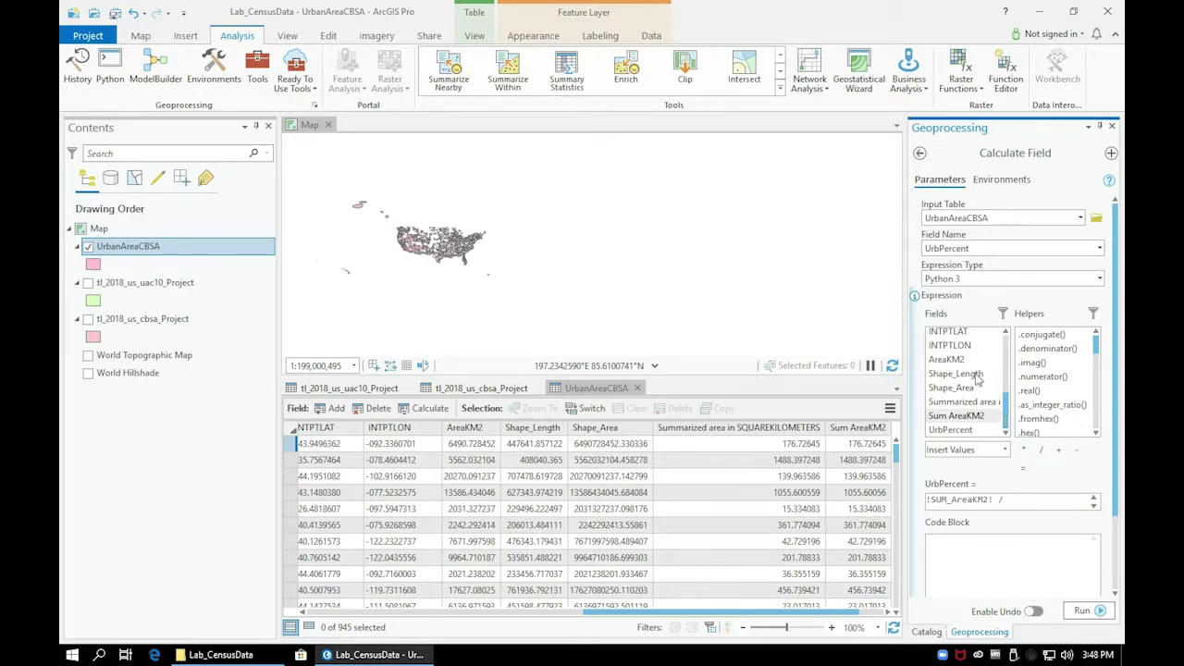
double_click(947, 359)
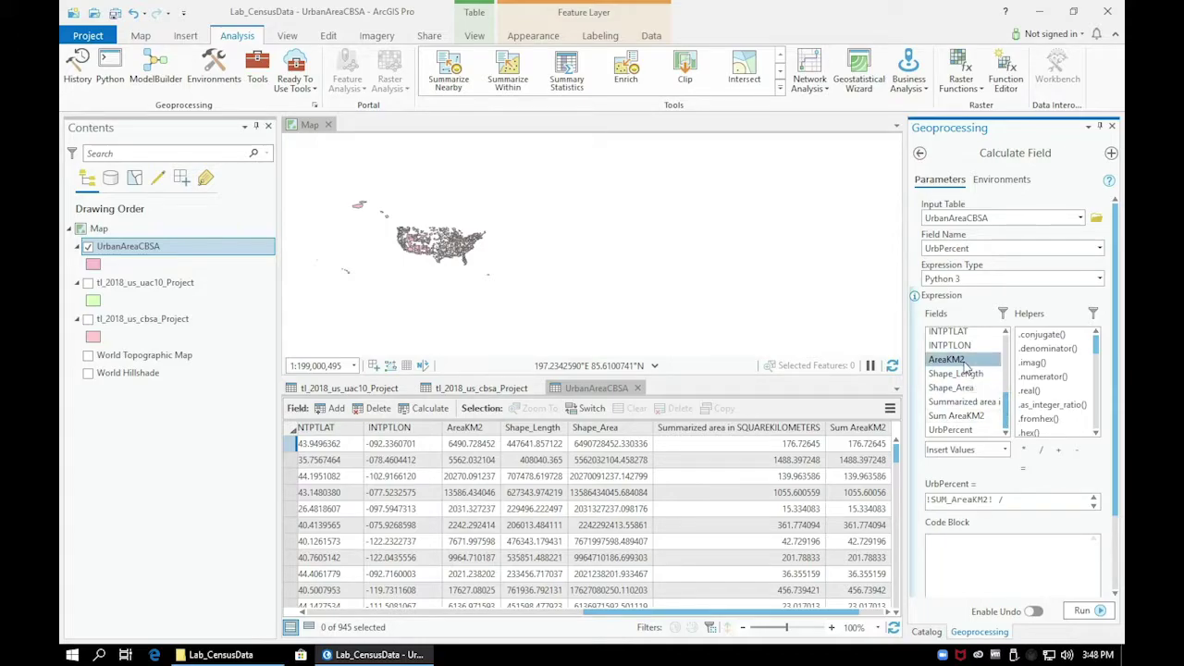
left_click(1067, 500)
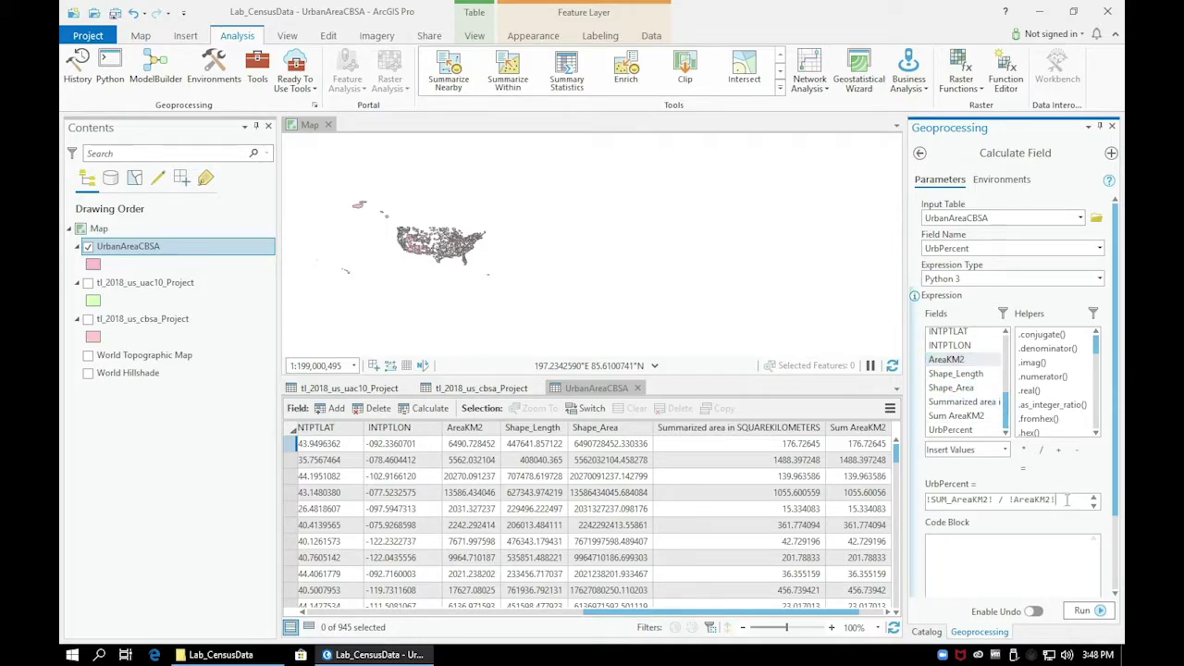
type(")")
left_click(928, 499)
type("((")
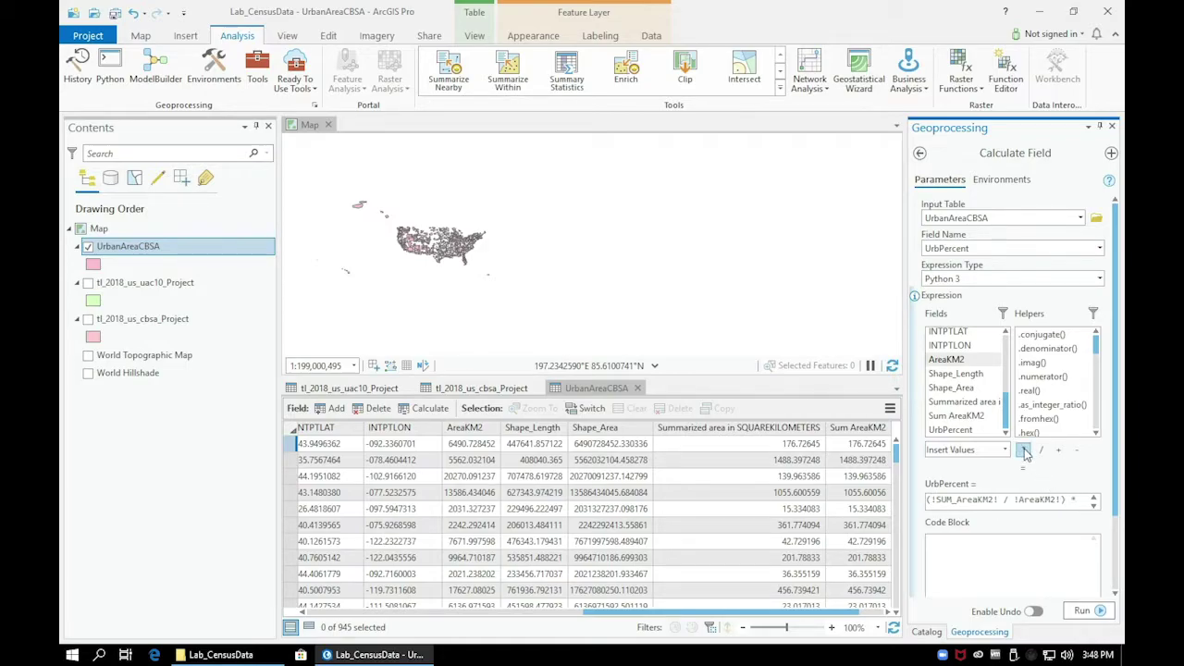
type(")")
type("100")
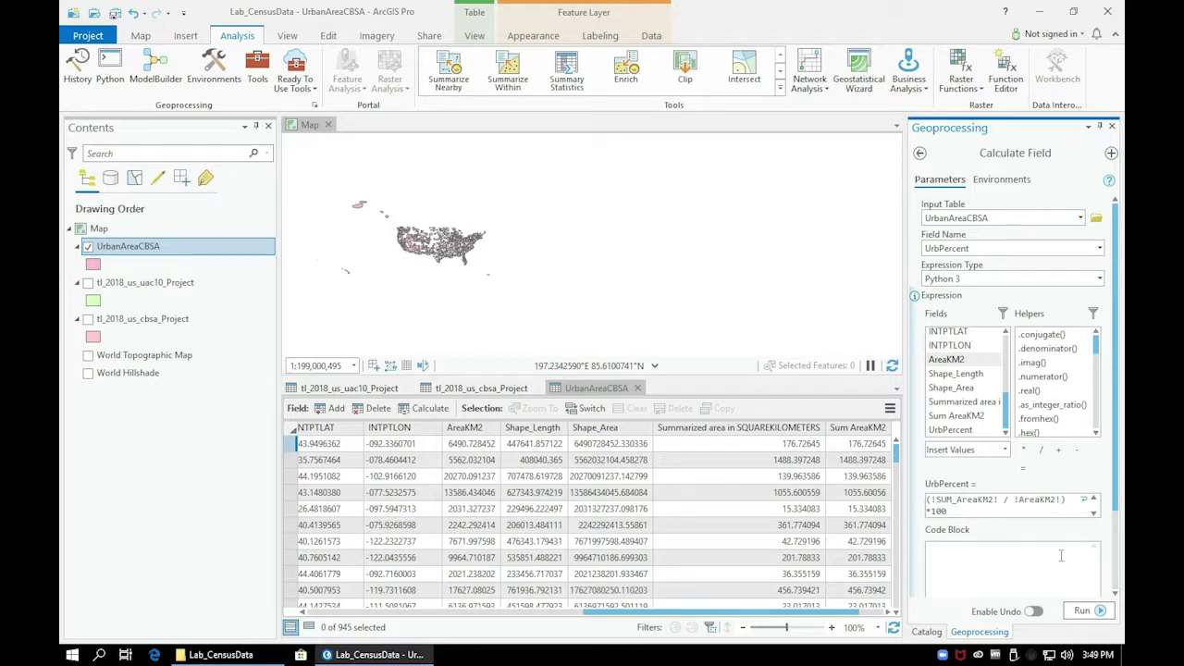
- Run the calculation and scroll the table to check UrbPercent values like 2.72275 and 26.79995
left_click(1086, 610)
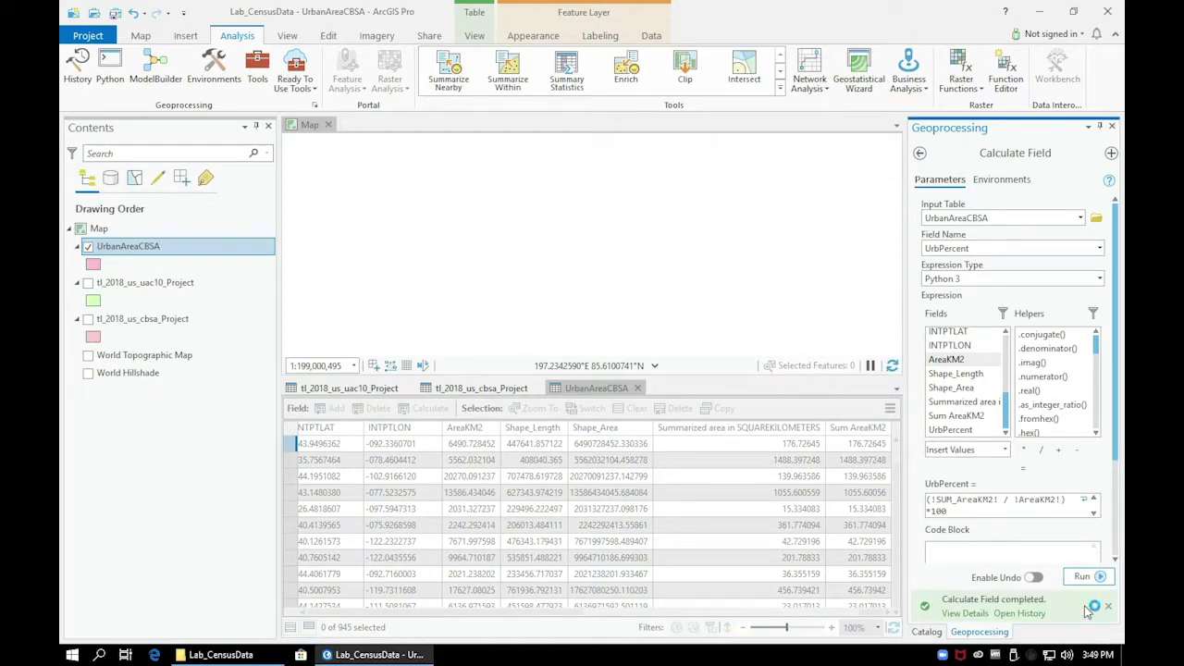
mouse_move(1089, 610)
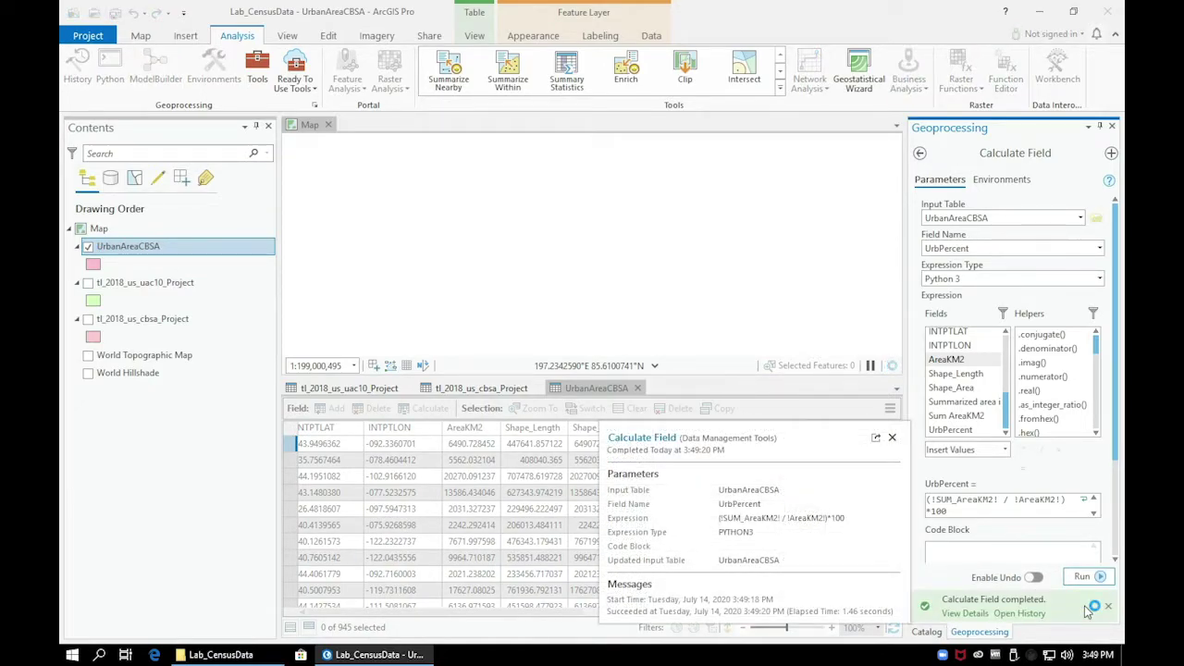
left_click(892, 438)
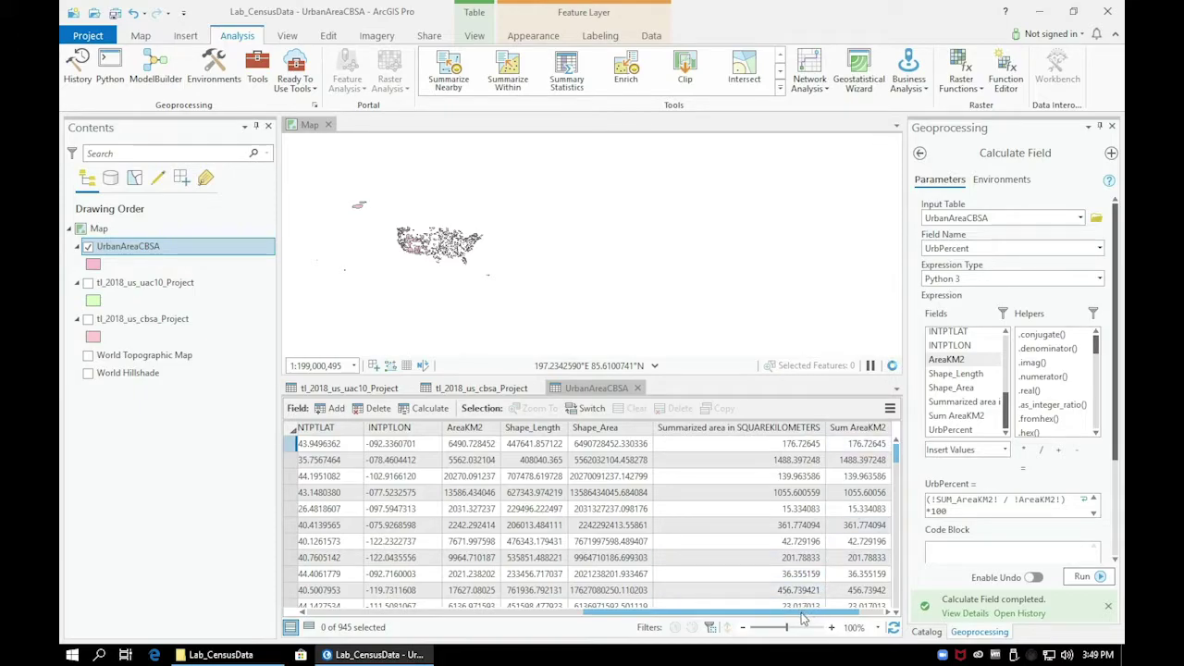
left_click_drag(807, 613, 874, 624)
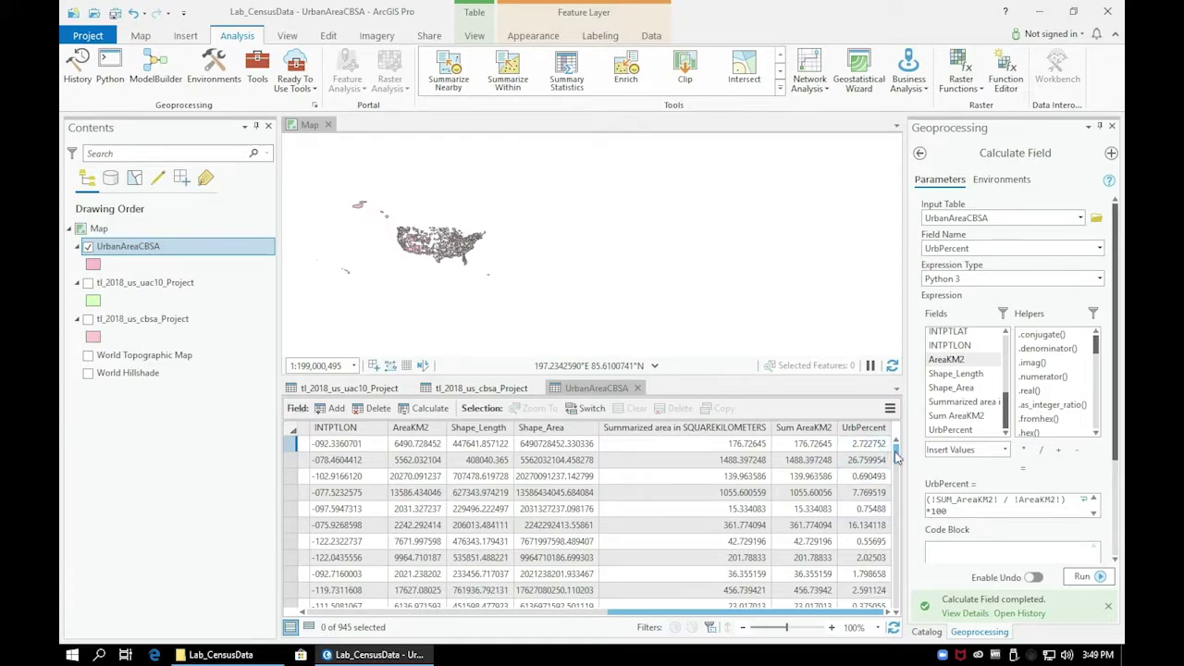
mouse_move(895, 455)
left_mouse_down()
mouse_move(896, 490)
mouse_move(896, 435)
left_mouse_up()
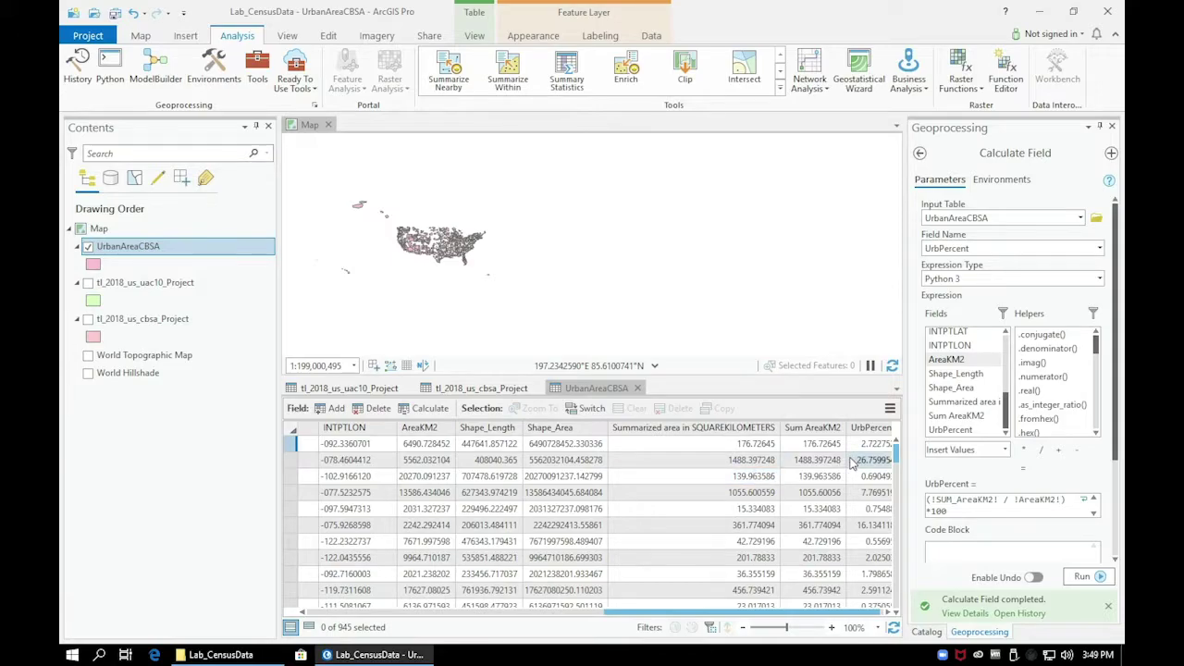
scroll(852, 463, "down", 1)
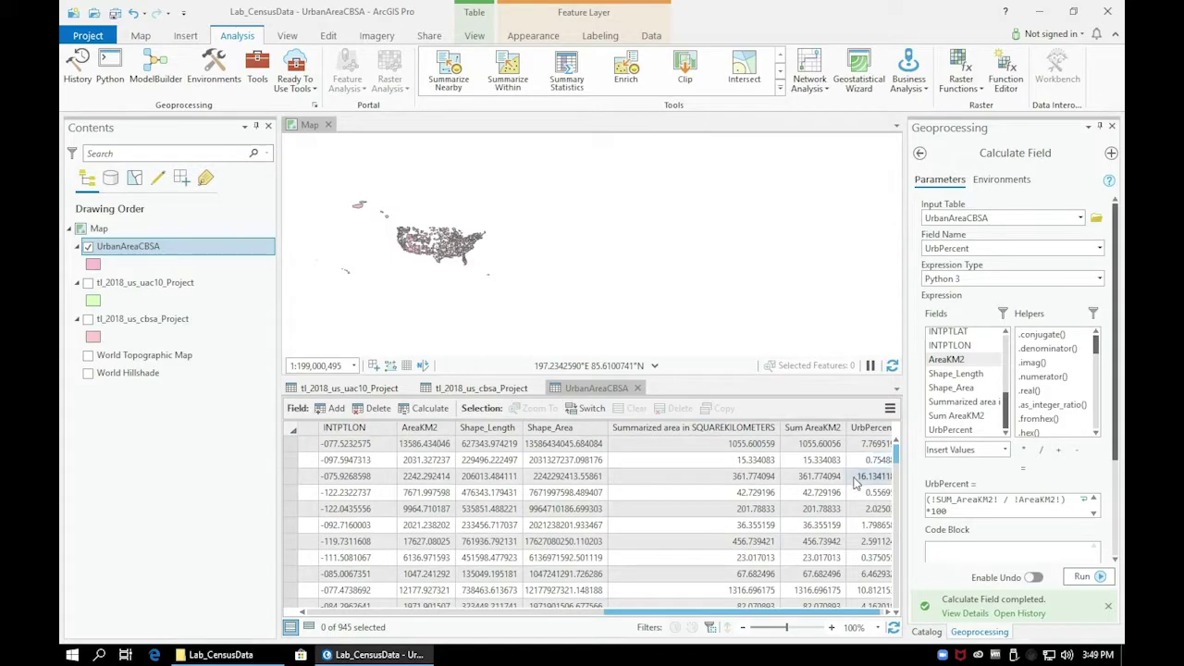
- Sort by UrbPercent ascending and zoom the map to the lowest CBSA (0.084332)
double_click(881, 432)
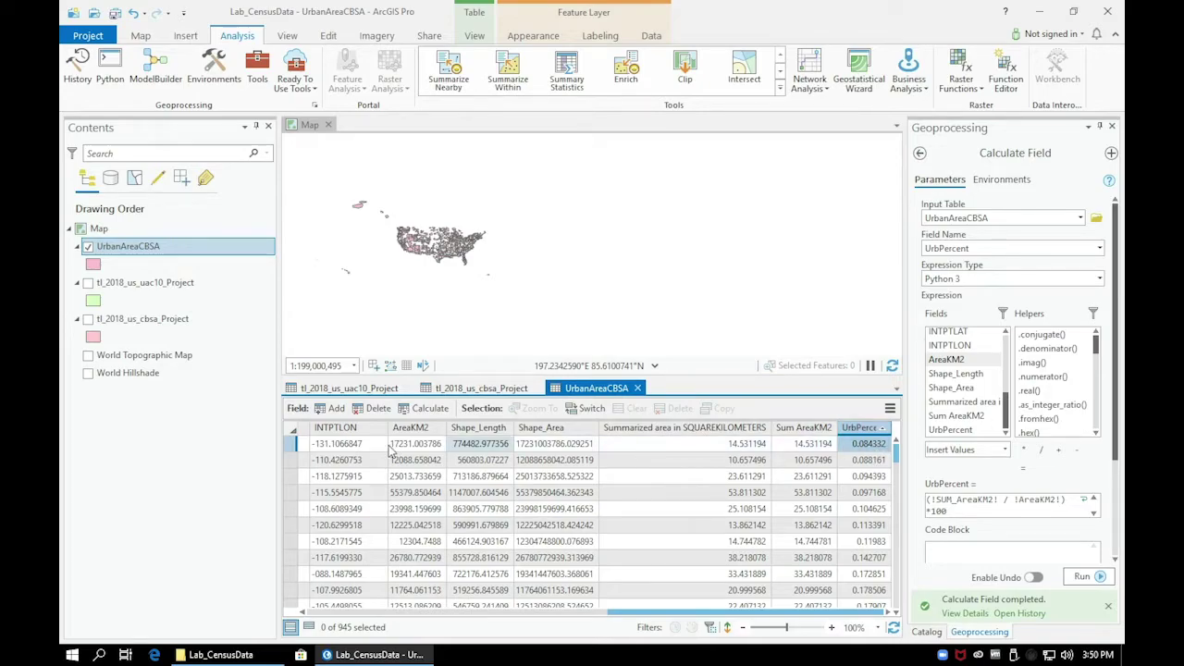
left_click(292, 444)
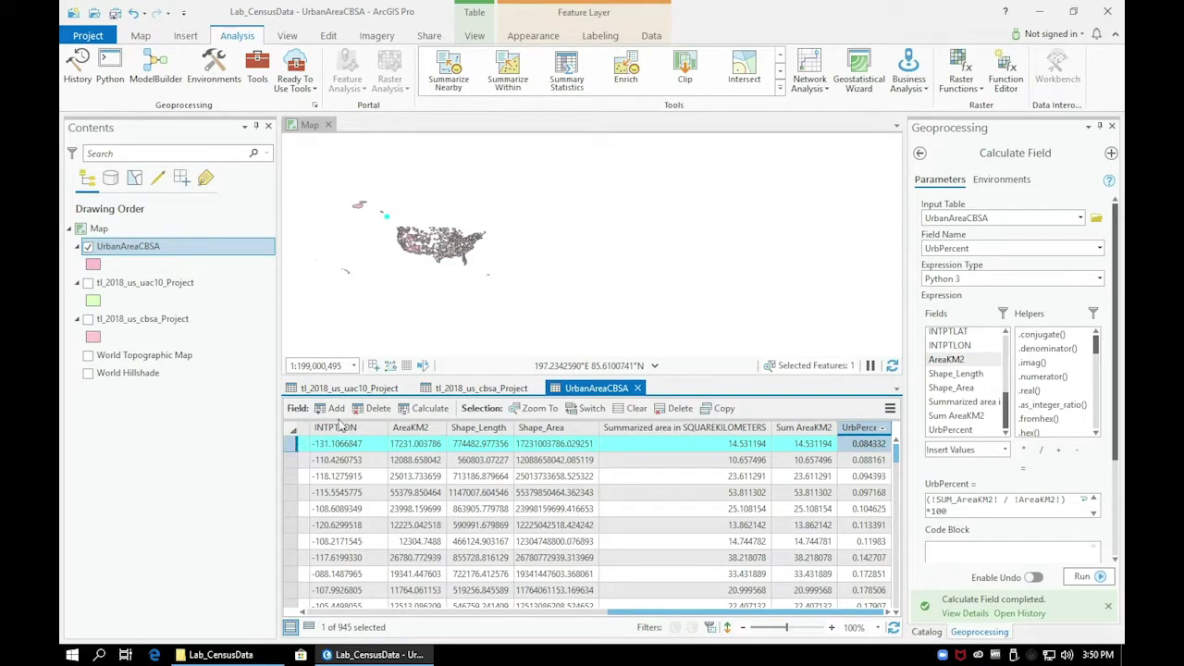
left_click(534, 408)
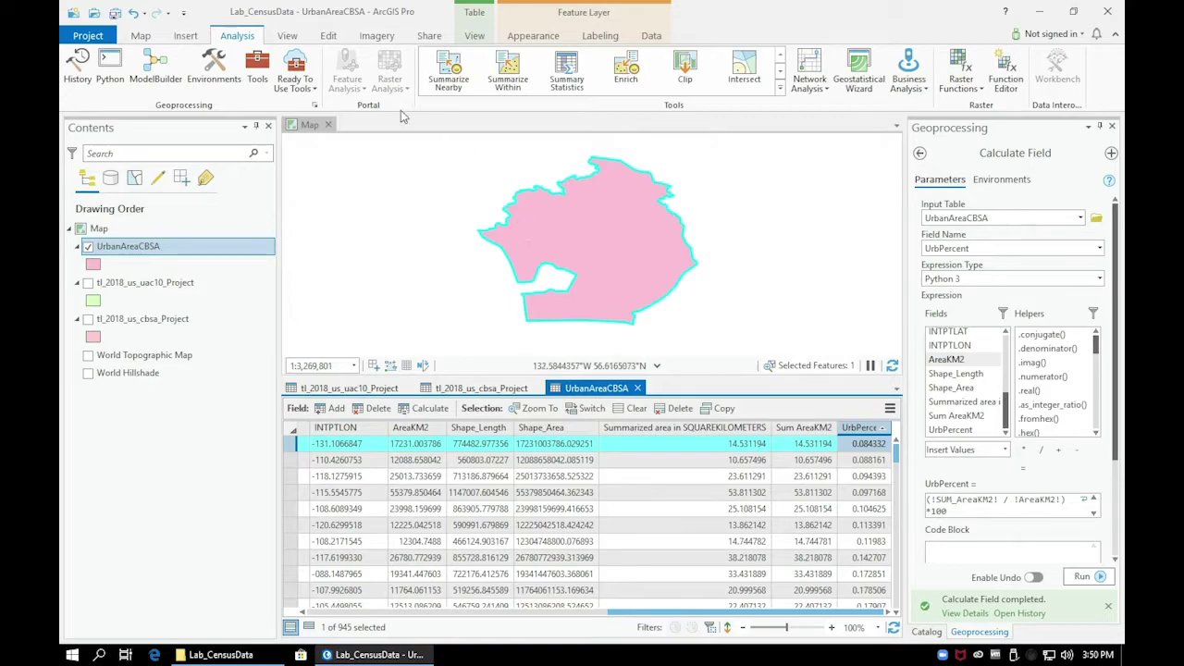
left_click(140, 36)
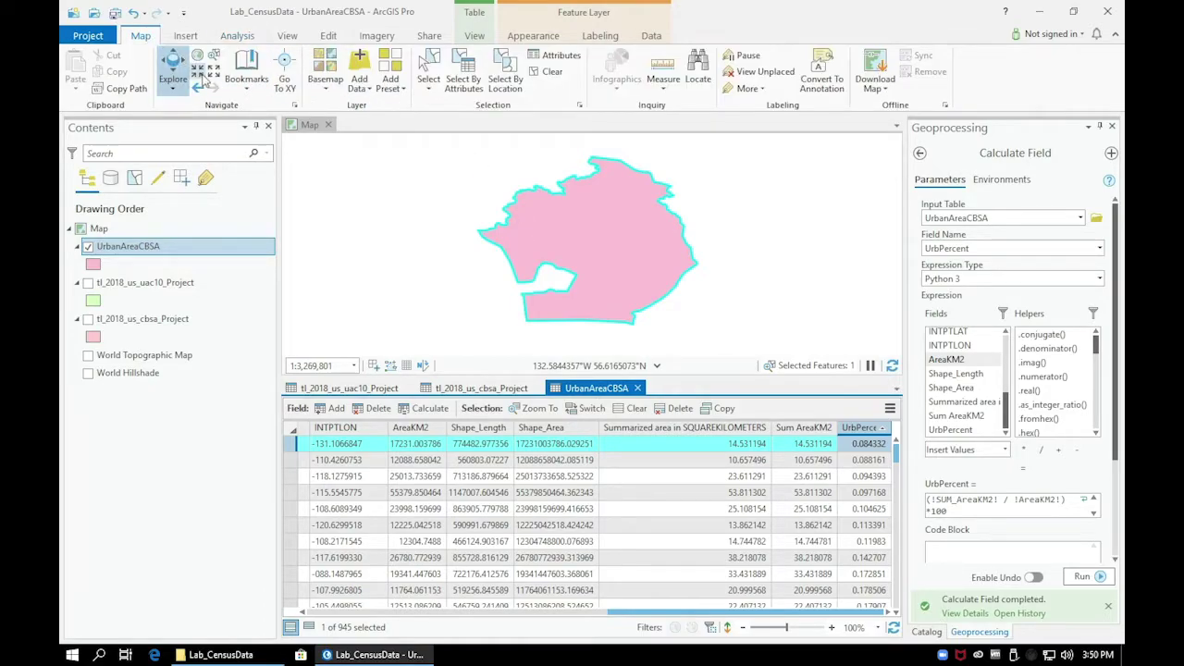
- Zoom out five steps, enable World Topographic Map, and move tl_2018_us_uac10_Project above UrbanAreaCBSA
left_click(214, 77)
left_click(215, 78)
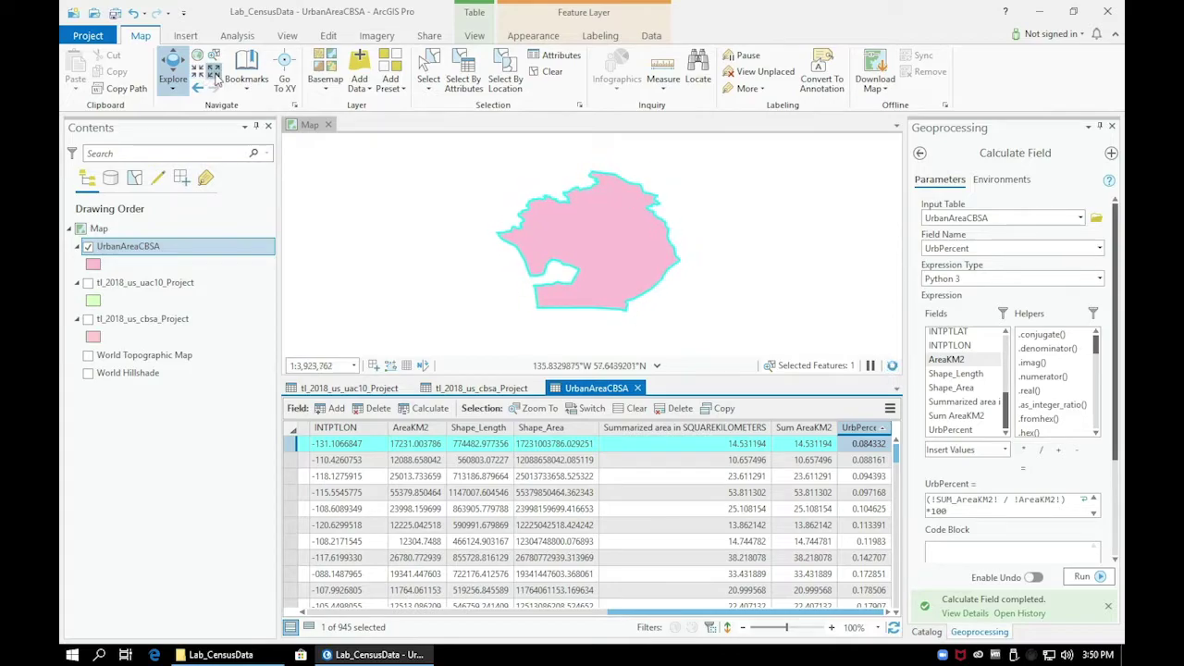
left_click(215, 78)
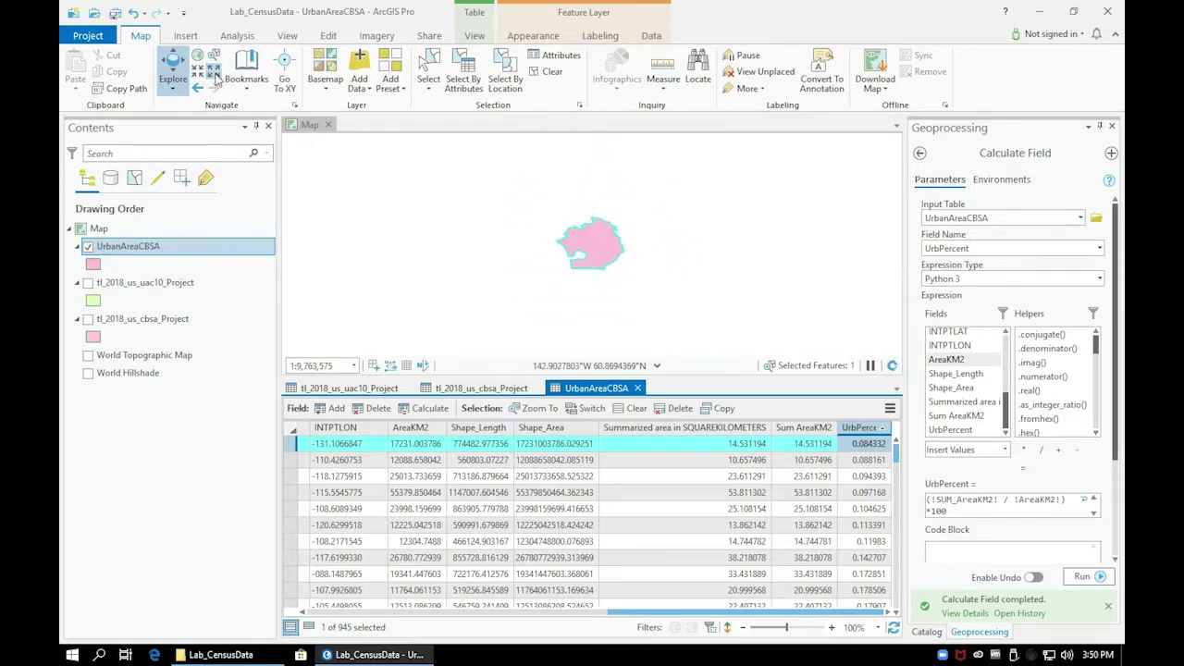
left_click(214, 78)
left_click(215, 78)
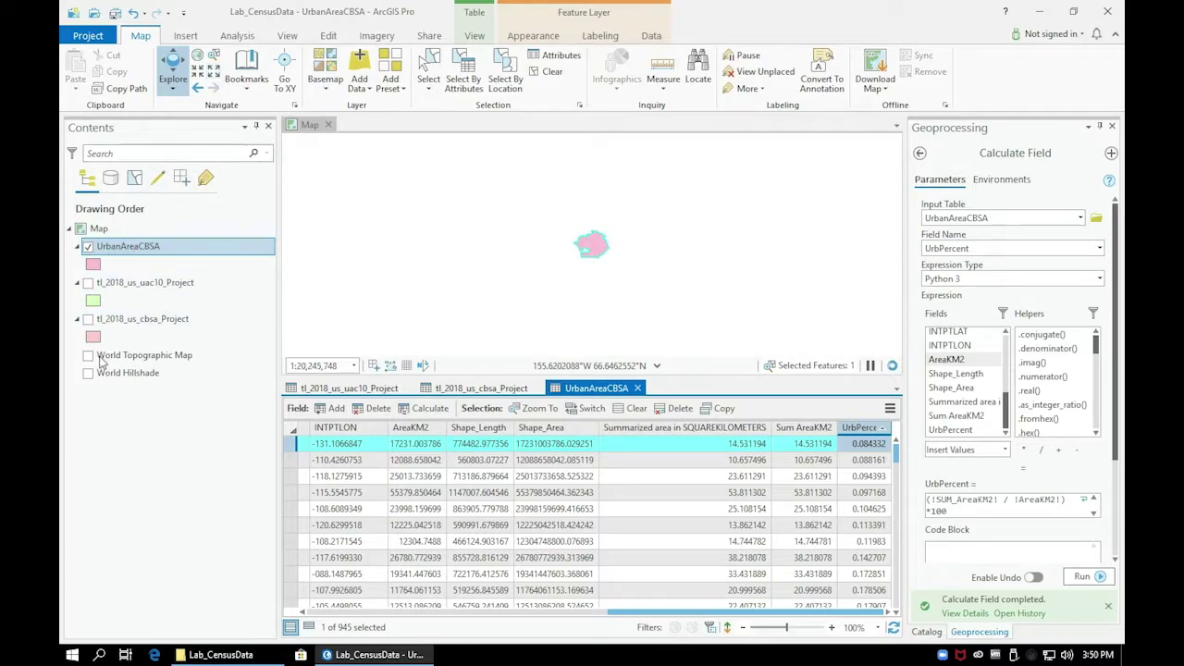
left_click(88, 356)
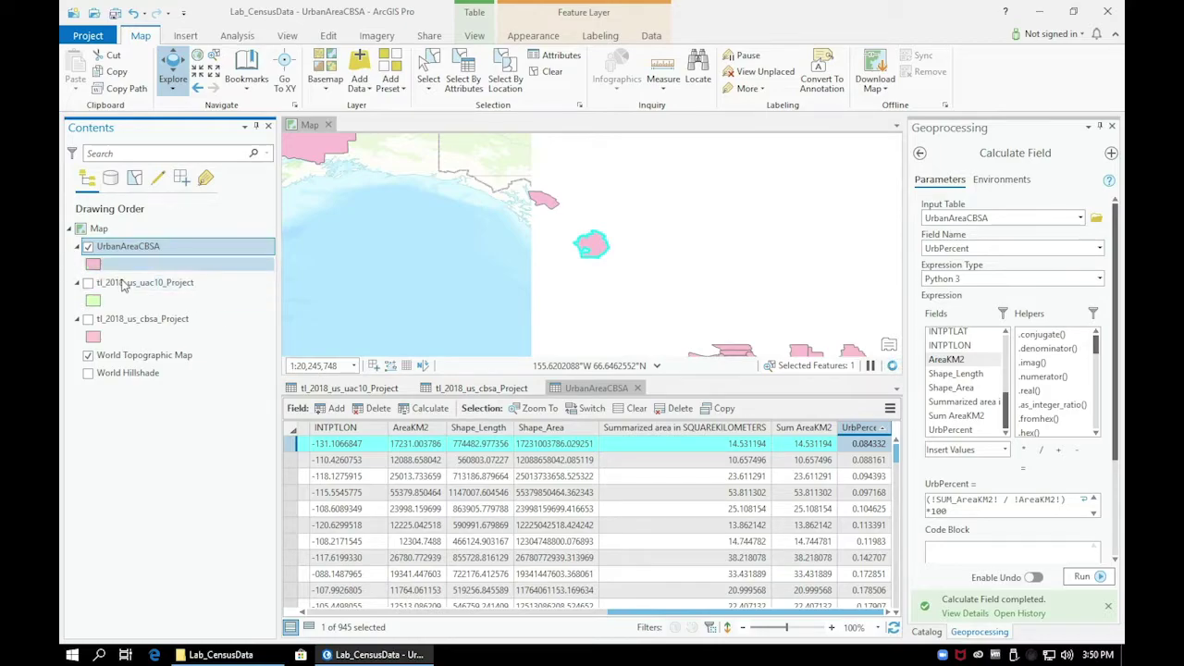
left_click_drag(120, 289, 136, 248)
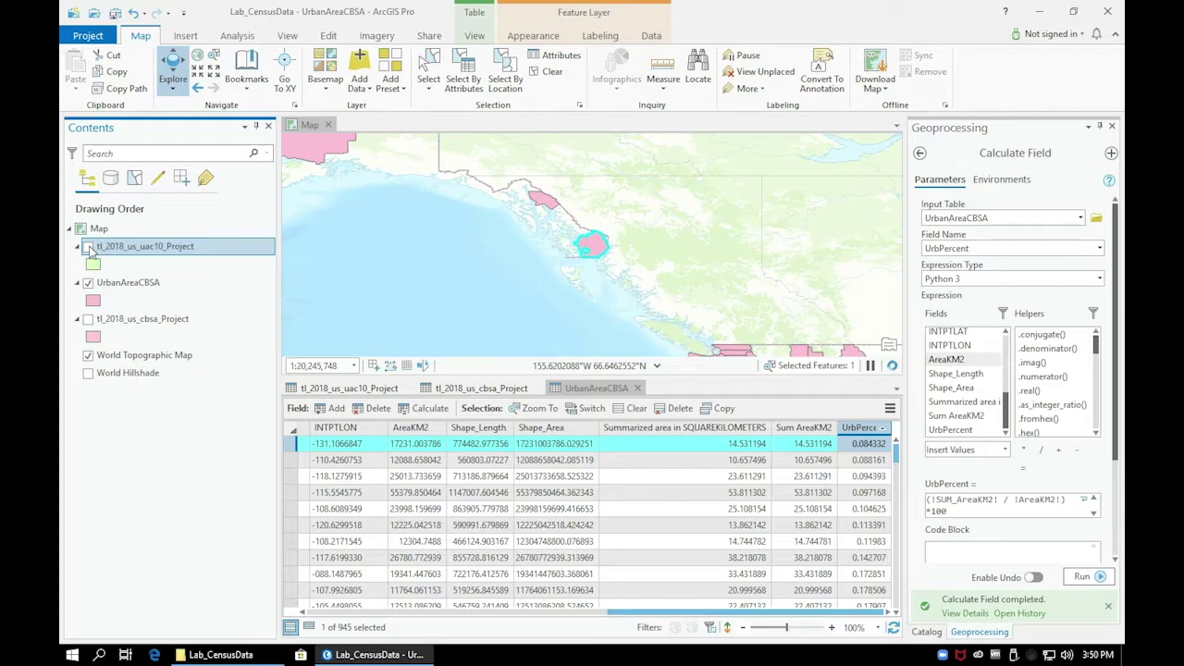
- Turn on tl_2018_us_uac10_Project, save the project, and select the Jackson, WY-ID record
left_click(88, 247)
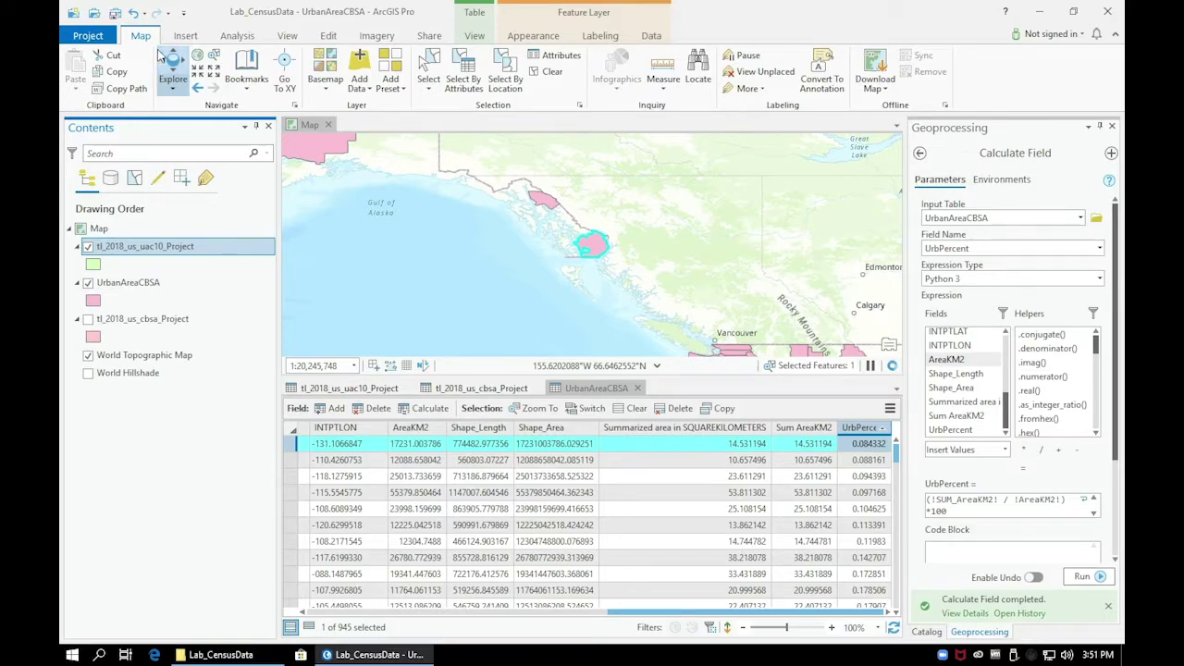
left_click(118, 16)
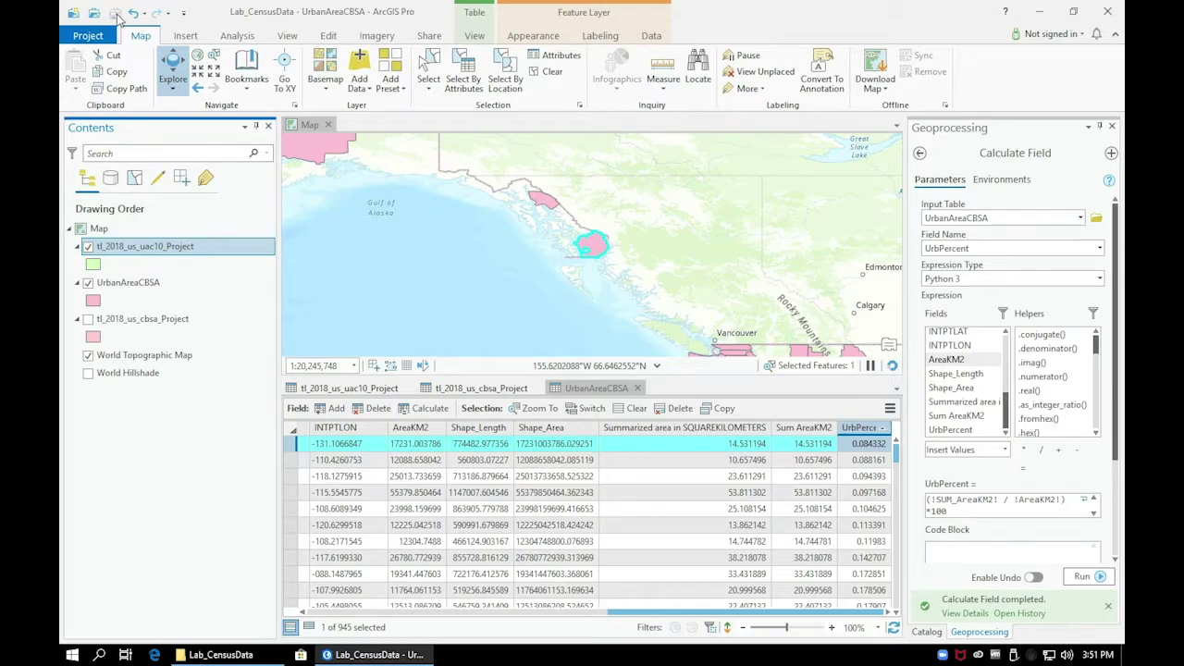
left_click(115, 15)
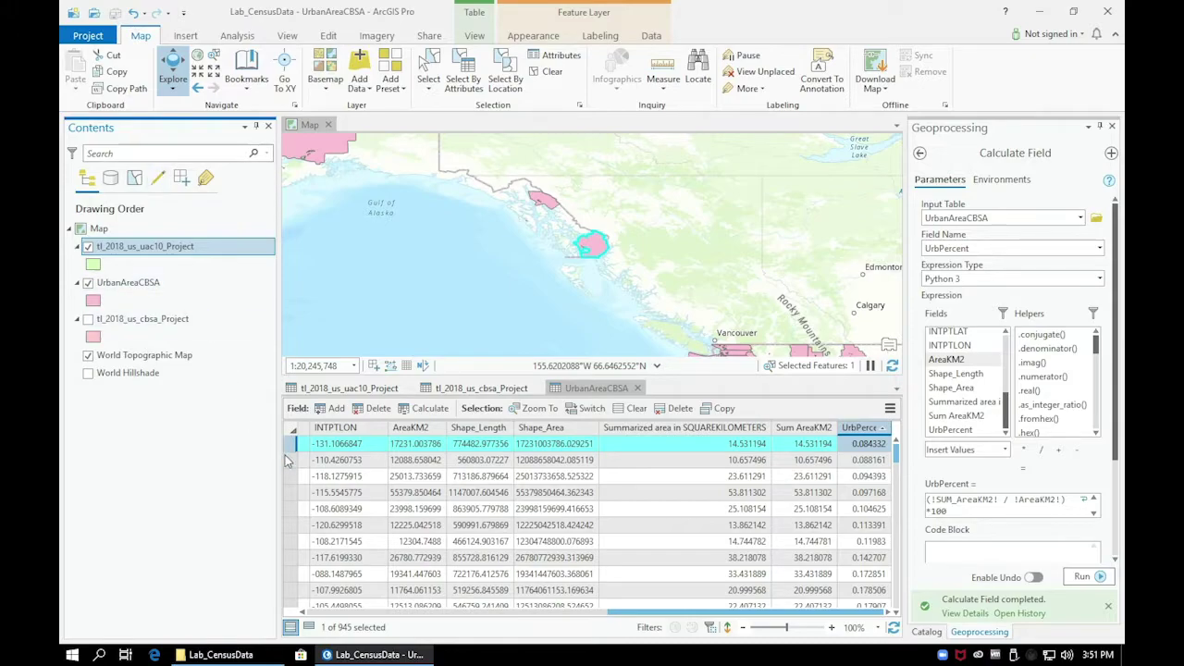
left_click(290, 461)
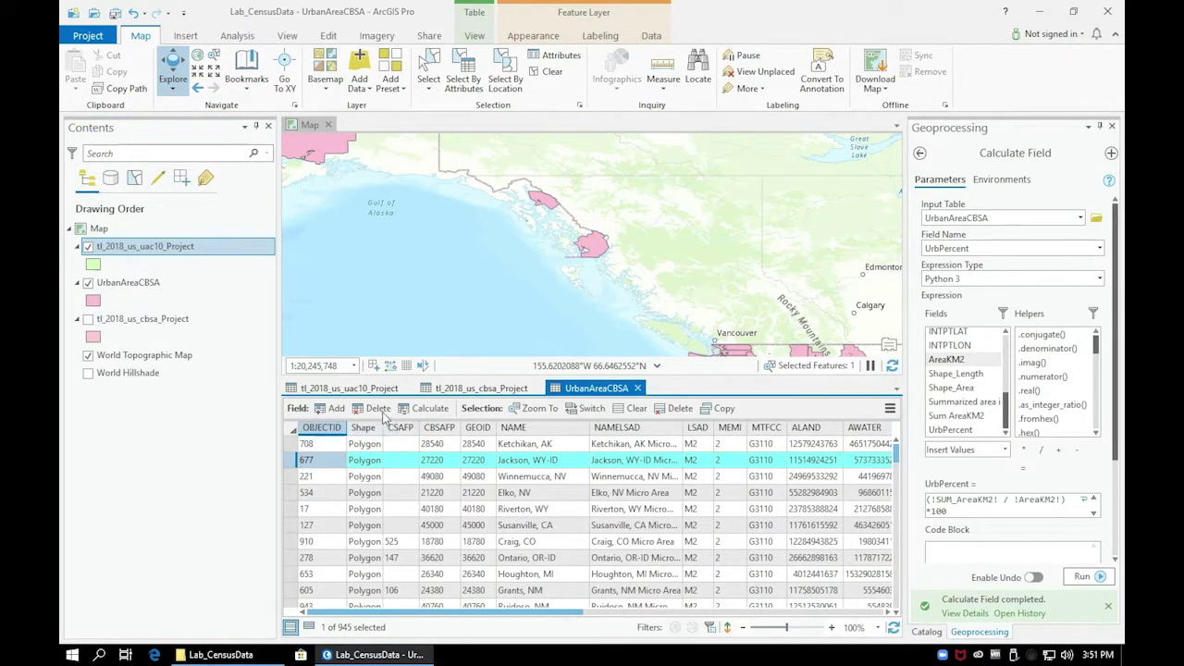
- Zoom the map to Jackson, WY-ID, then zoom out three fixed steps
left_click(520, 410)
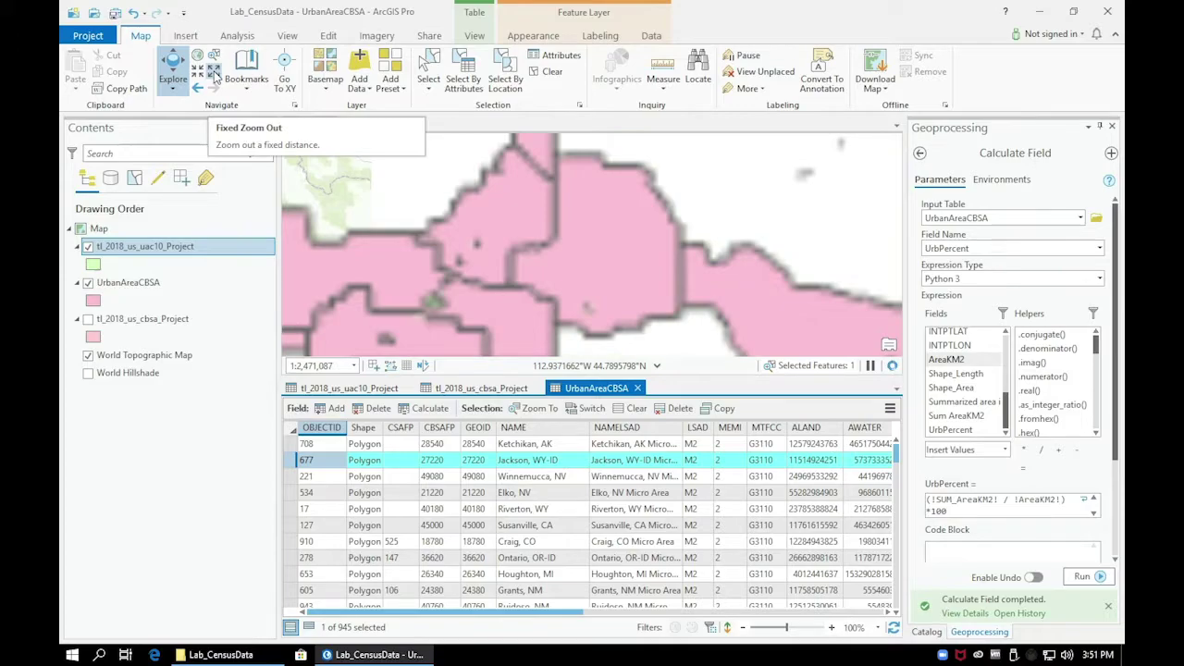
left_click(215, 78)
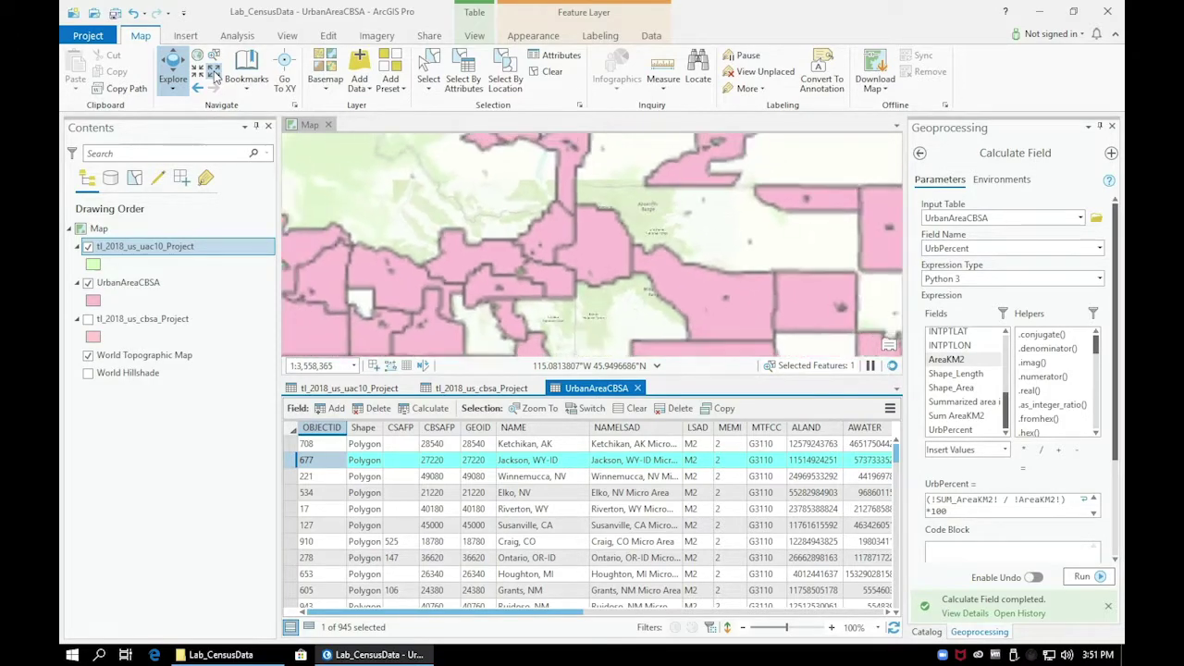
left_click(215, 77)
left_click(215, 78)
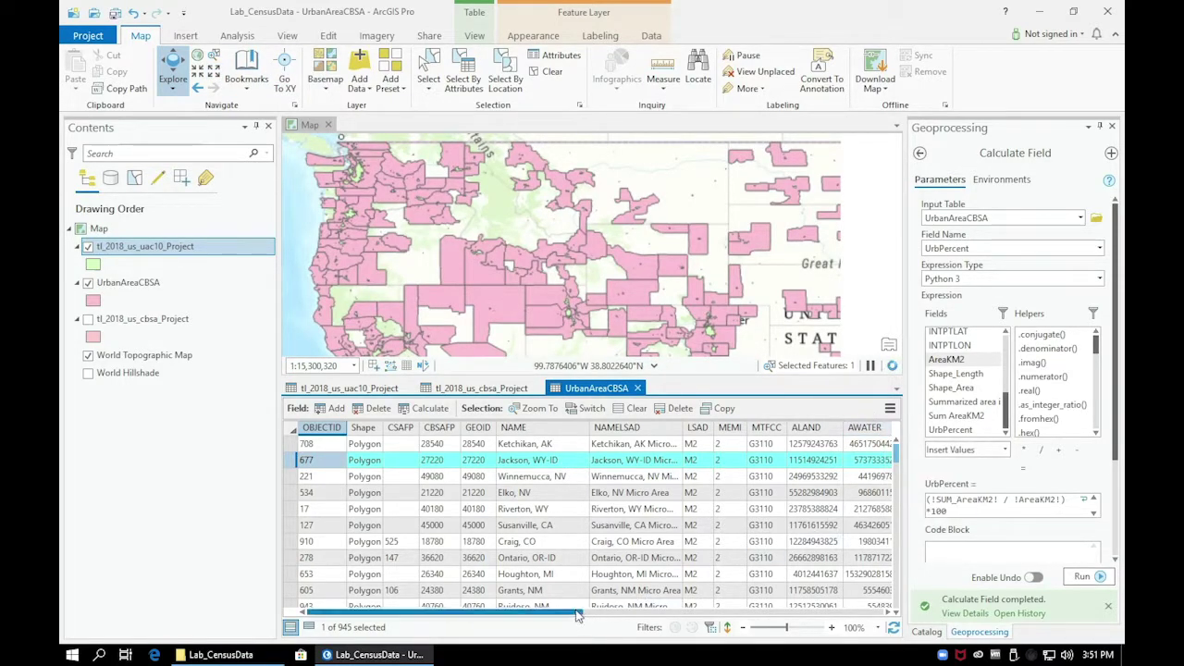
- Sort the table by UrbPercent descending so 58.861276 is at the top
left_click(874, 613)
left_click(874, 613)
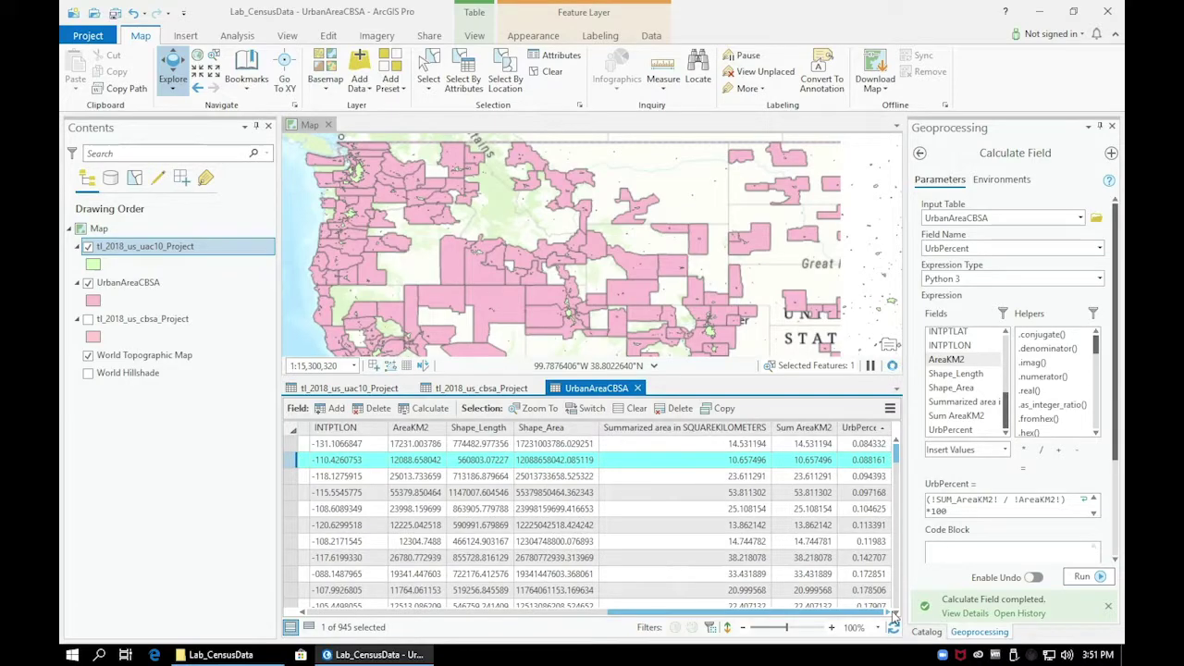
double_click(875, 431)
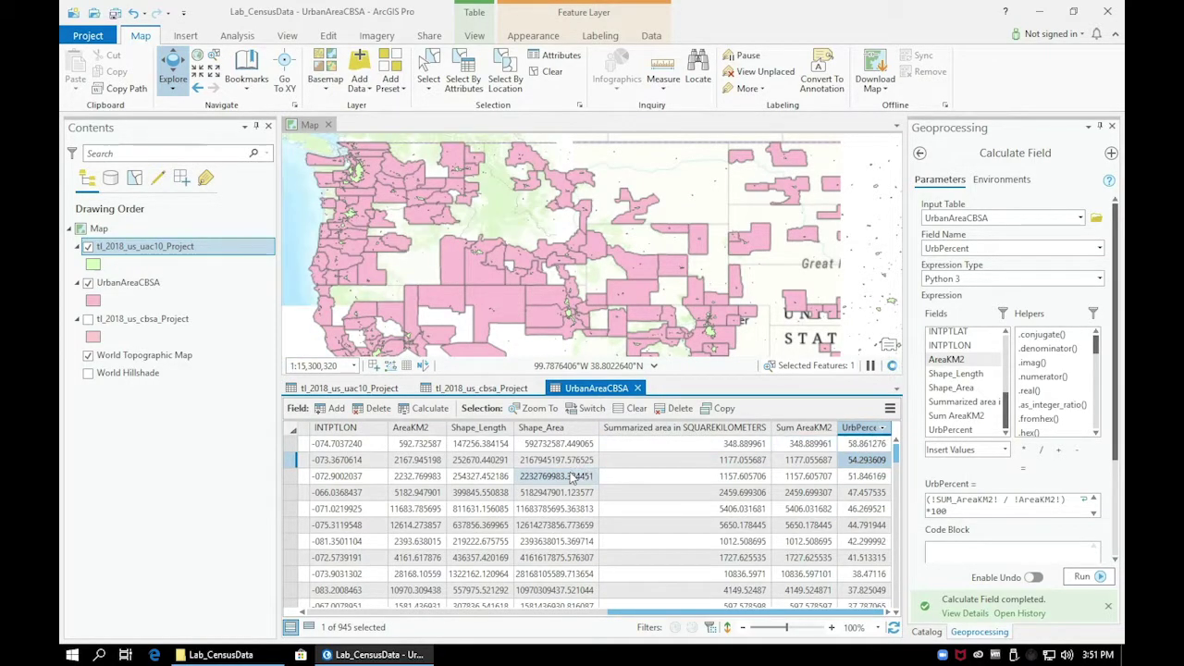